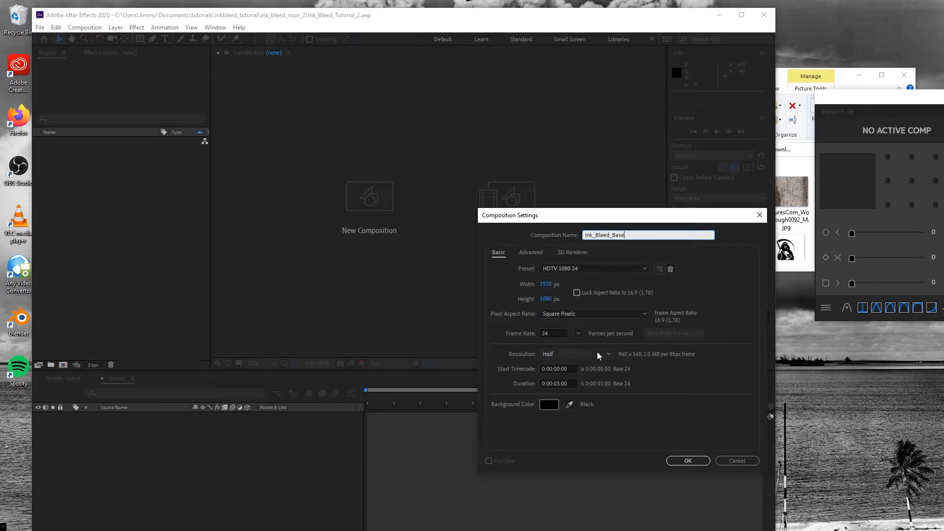
Set the duration of the Ink_Bleed_Base composition to one second and create it
left_click(561, 384)
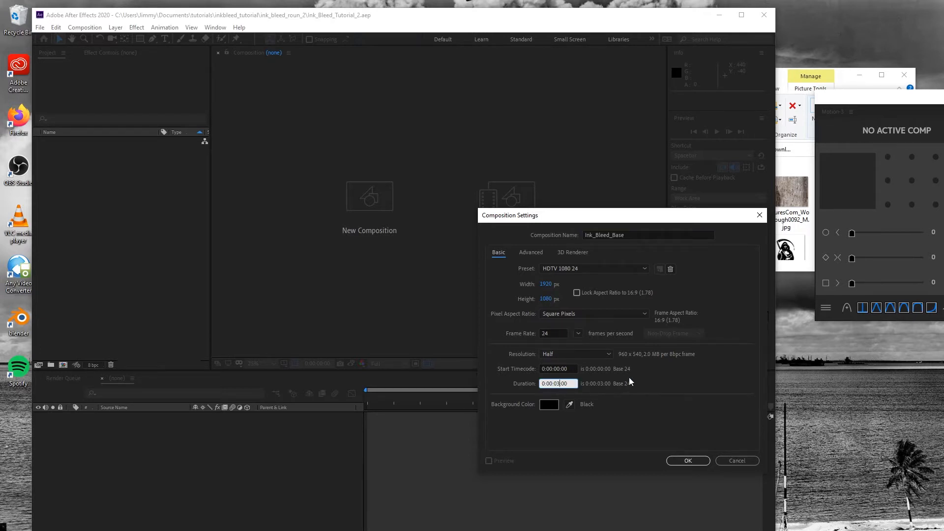
key("BackSpace")
type("1")
left_click(684, 460)
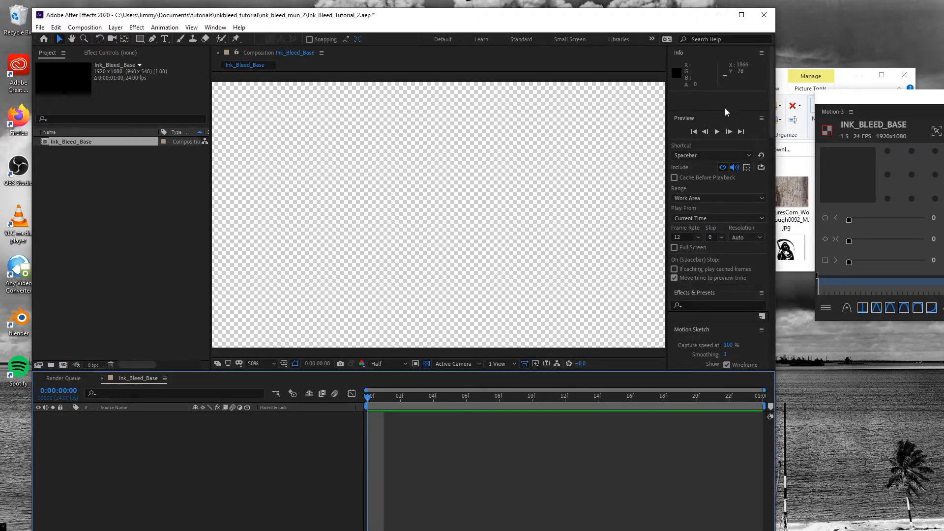
Import paper-1468883_1920.jpg and image1.png from the Downloads folder into the project
left_click(817, 104)
left_click(867, 201)
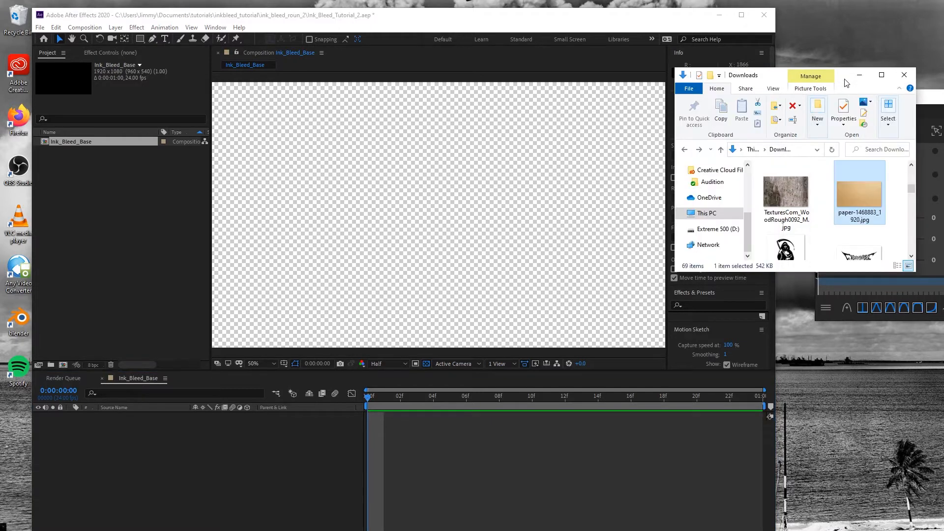
left_click_drag(866, 200, 90, 217)
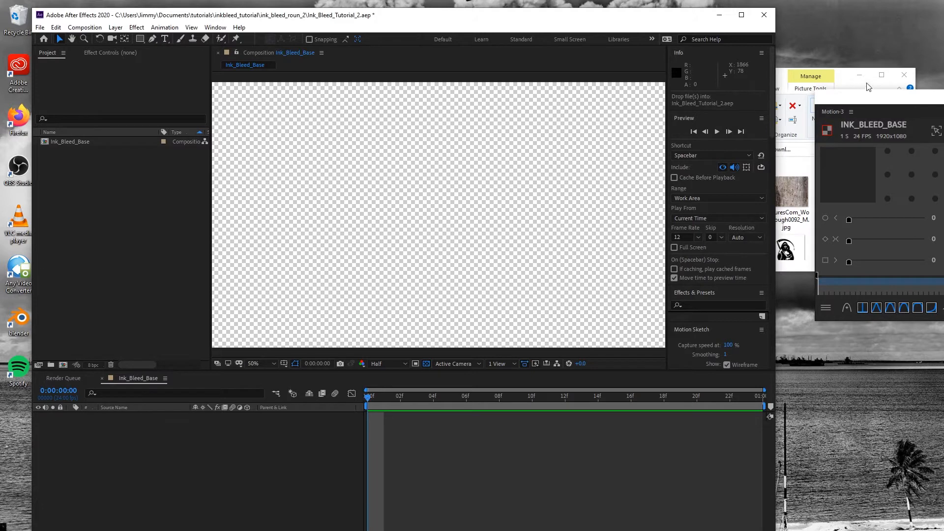
left_click(847, 81)
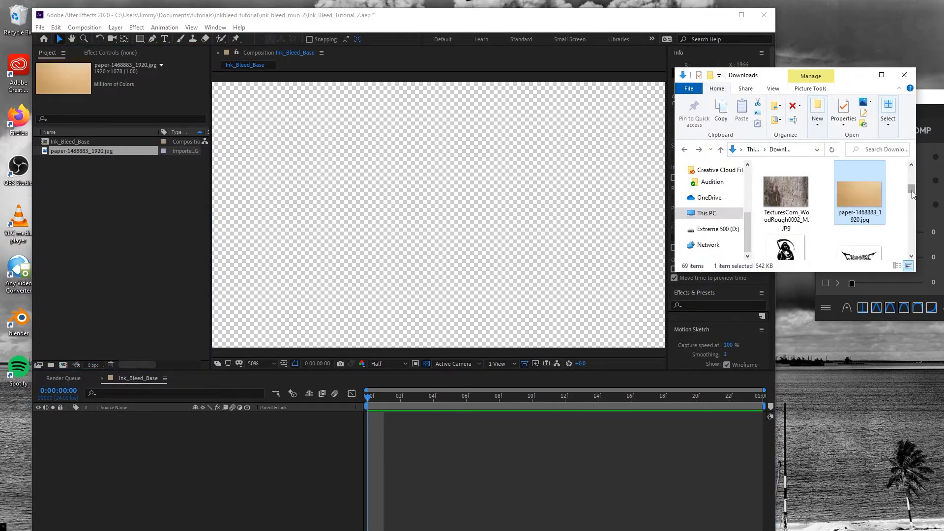
scroll(912, 194, "down", 1)
scroll(913, 194, "down", 2)
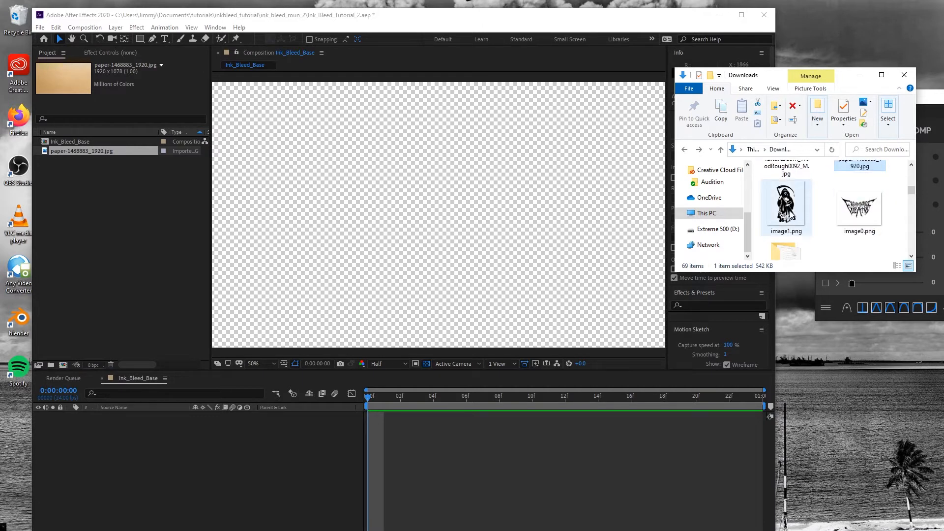
left_click_drag(791, 215, 67, 237)
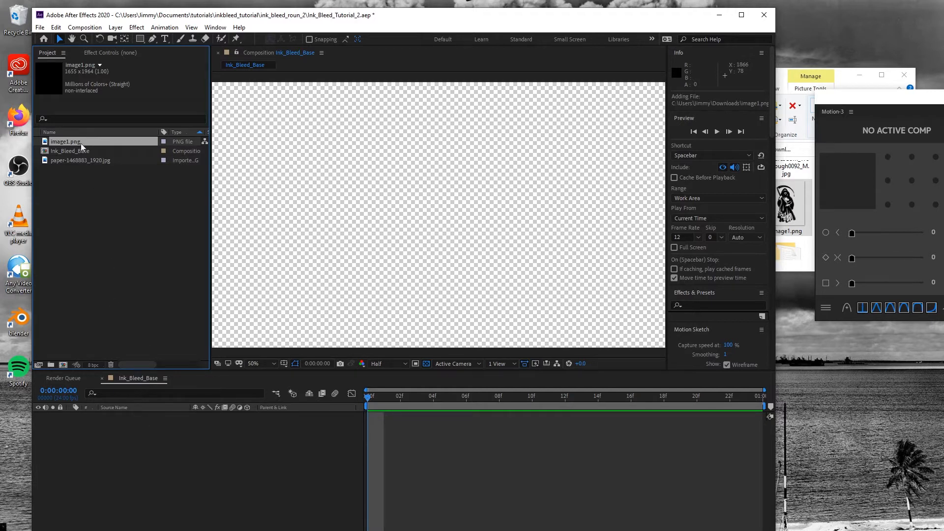
Add image1.png to the Ink_Bleed_Base composition, scale it down and move it to position 960, 664
left_click_drag(81, 143, 126, 439)
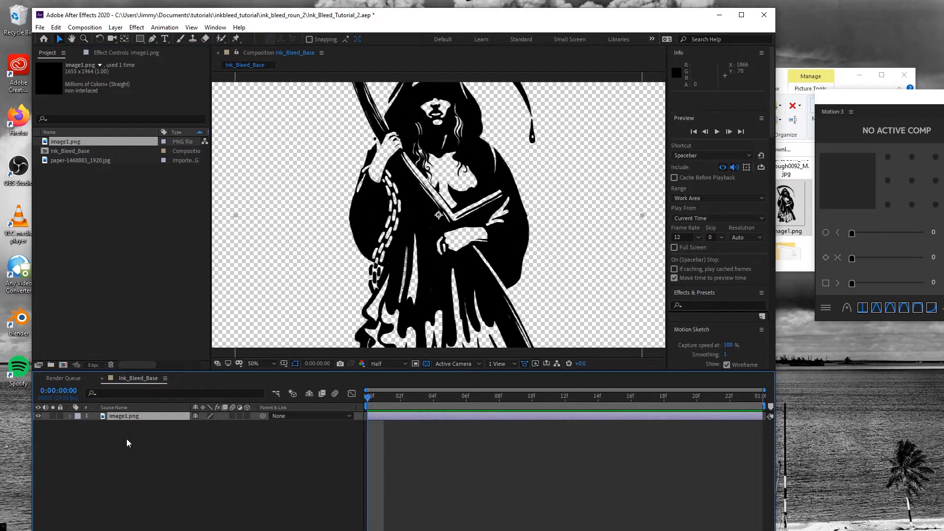
key("comma")
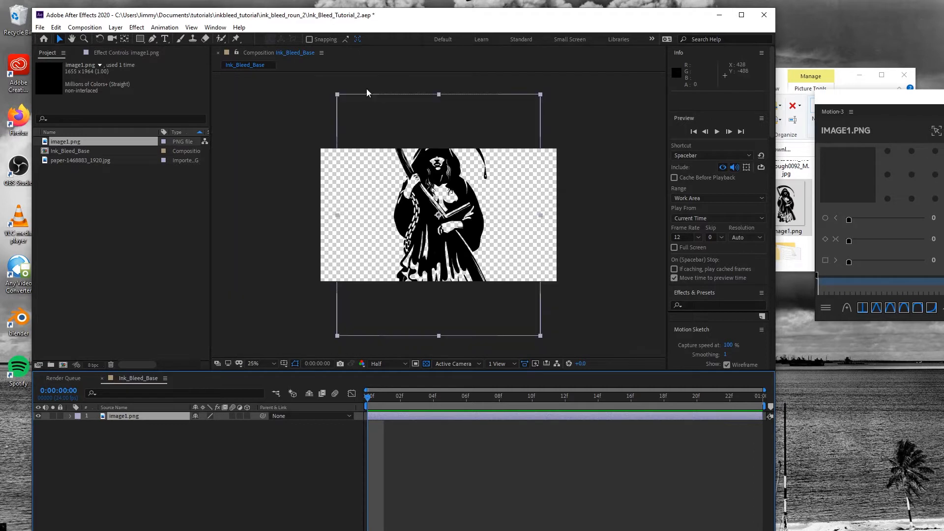
left_click_drag(338, 94, 363, 127)
left_click_drag(442, 190, 443, 204)
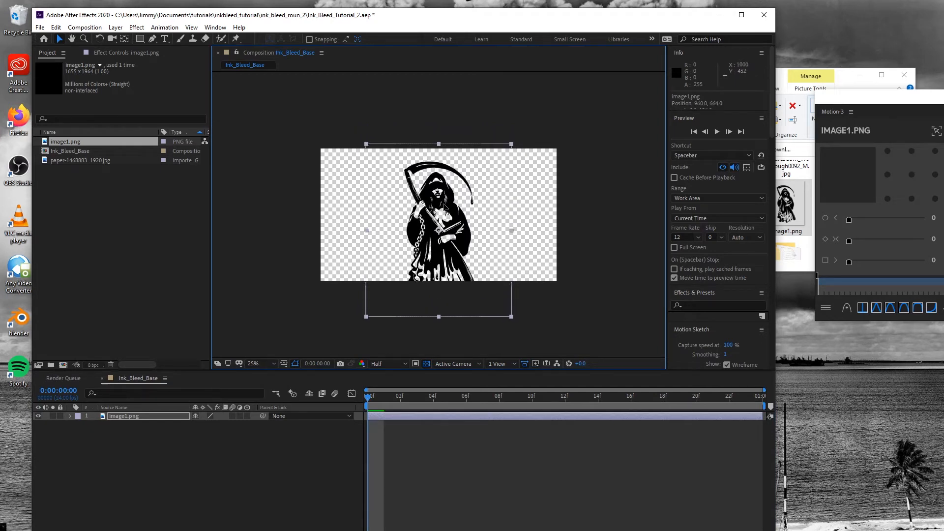
key("period")
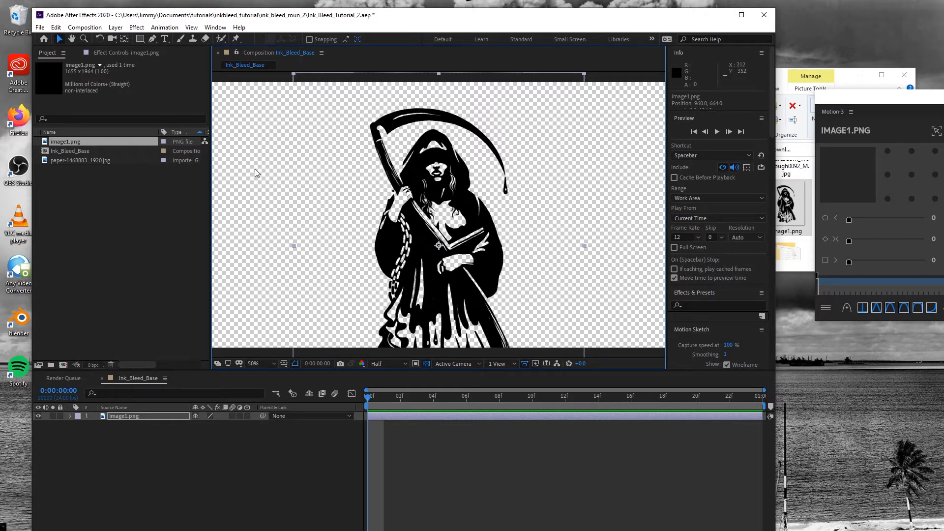
left_click(139, 220)
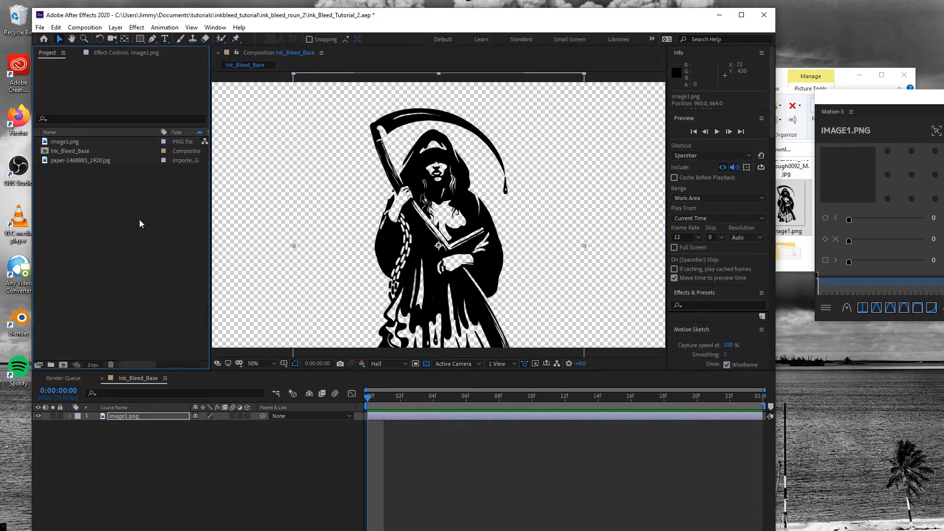
left_click(136, 28)
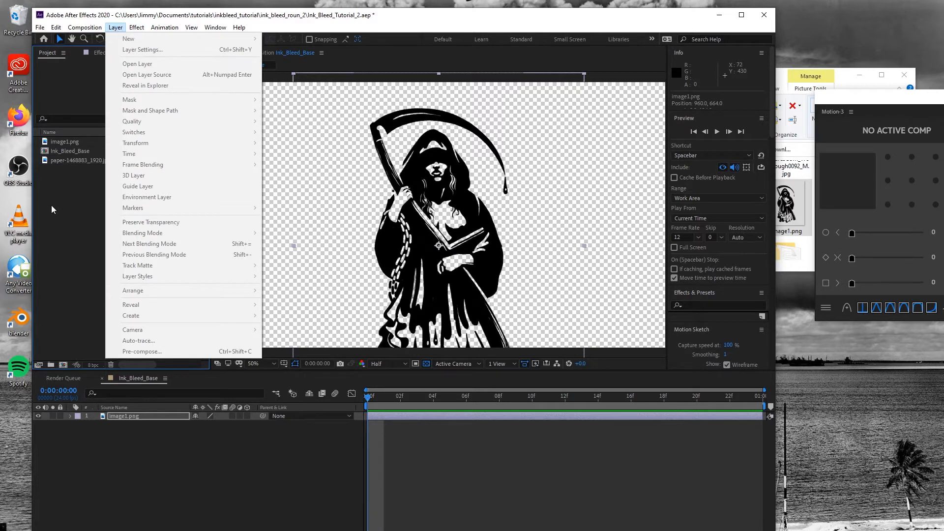
left_click(52, 207)
Add an adjustment layer above image1.png and apply the Matte Choker effect to it
left_click(145, 444)
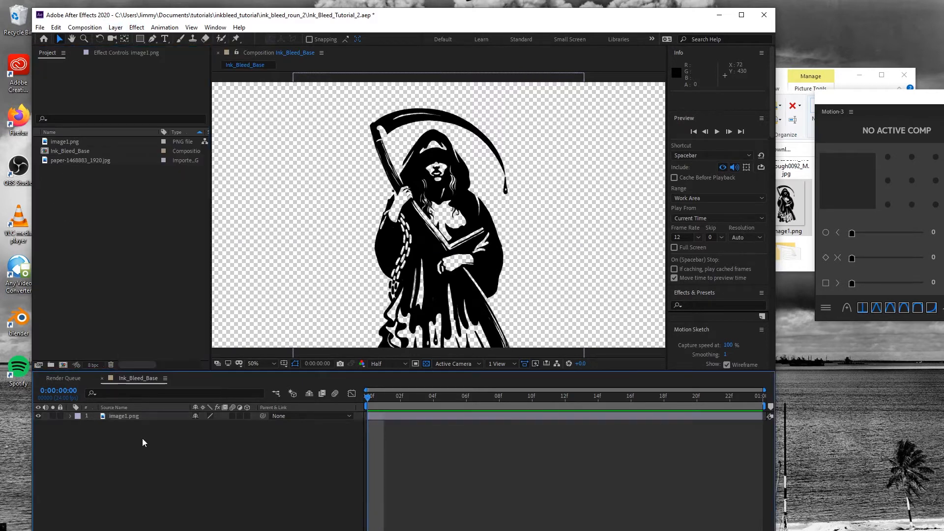
left_click(115, 28)
mouse_move(125, 40)
left_click(305, 104)
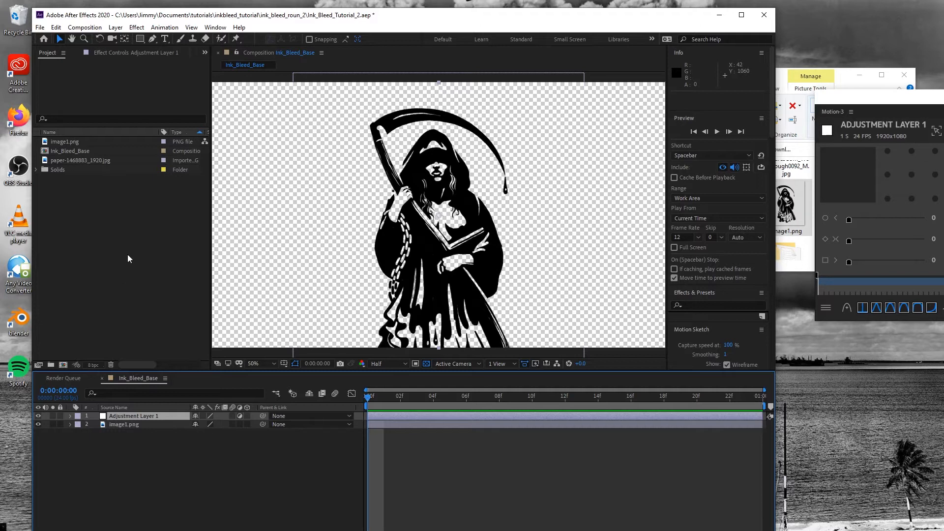
left_click(136, 27)
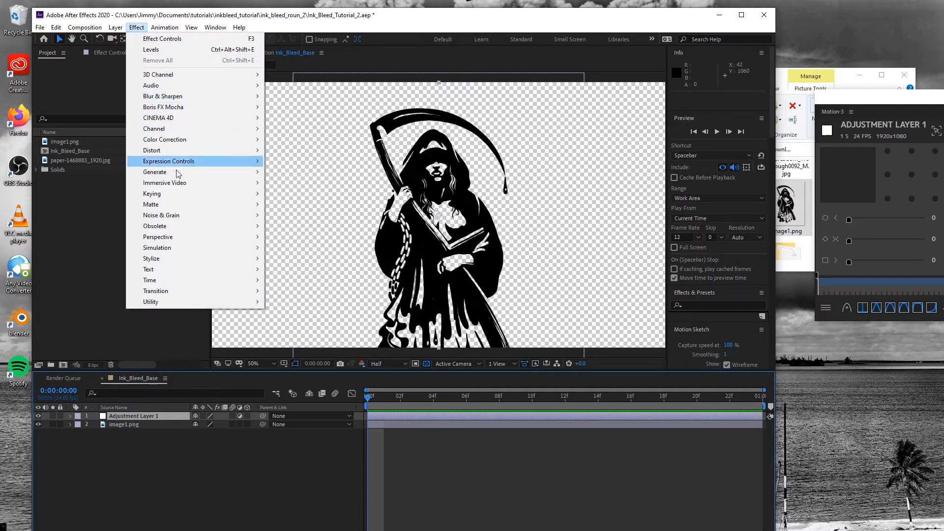
mouse_move(175, 205)
left_click(285, 204)
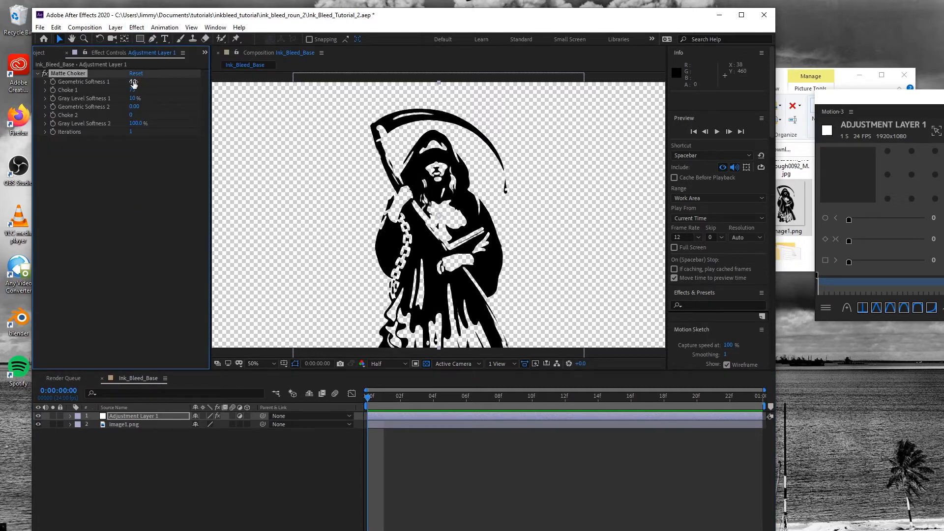
Set the Matte Choker's Geometric Softness 1 to 100, Choke 1 and Choke 2 to 127, and Gray Level Softness 1 to 0%
left_click_drag(134, 82, 739, 168)
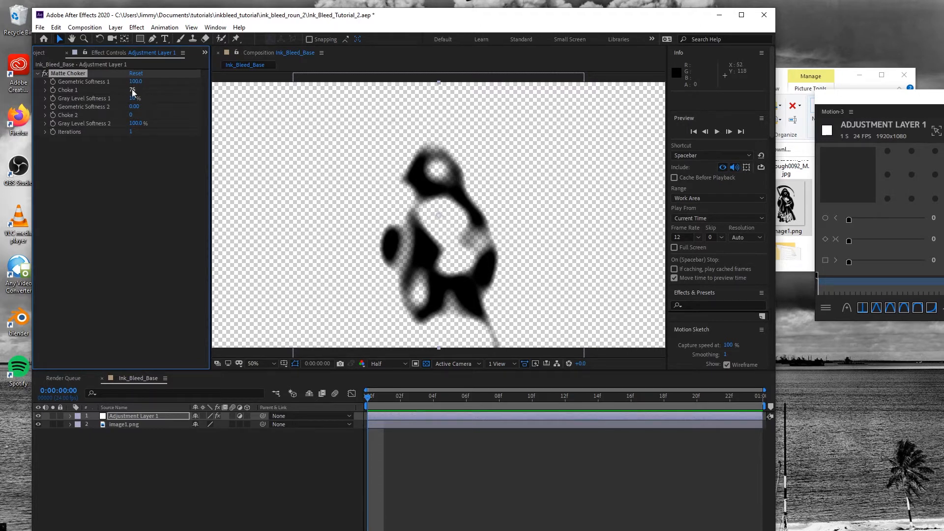
left_click_drag(131, 90, 186, 94)
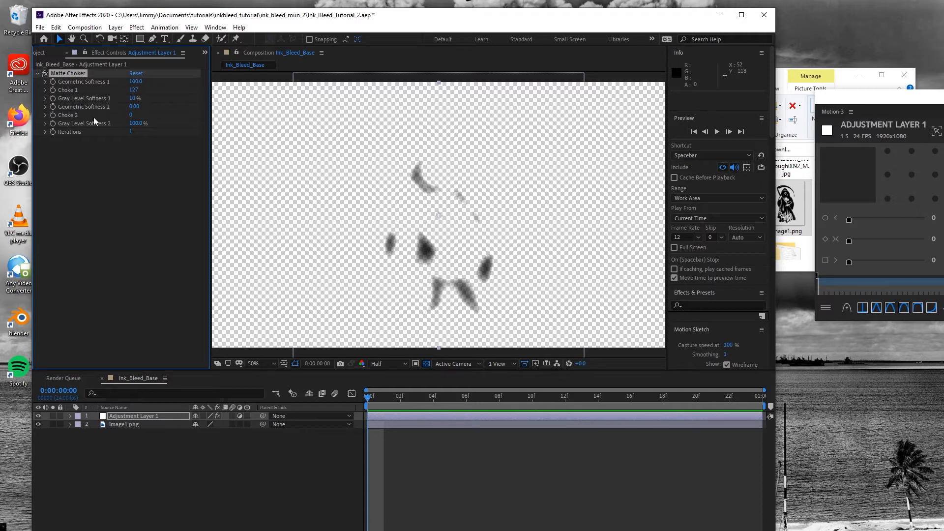
left_click_drag(132, 115, 196, 120)
mouse_move(133, 107)
left_mouse_down()
mouse_move(311, 120)
mouse_move(603, 163)
left_mouse_up()
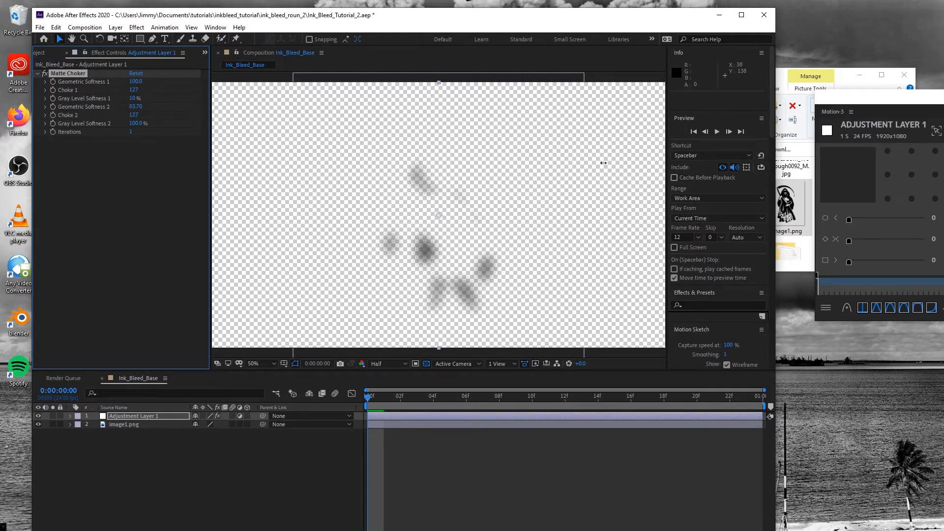
mouse_move(545, 154)
left_mouse_down()
mouse_move(261, 126)
mouse_move(123, 101)
mouse_move(147, 101)
mouse_move(133, 102)
left_mouse_up()
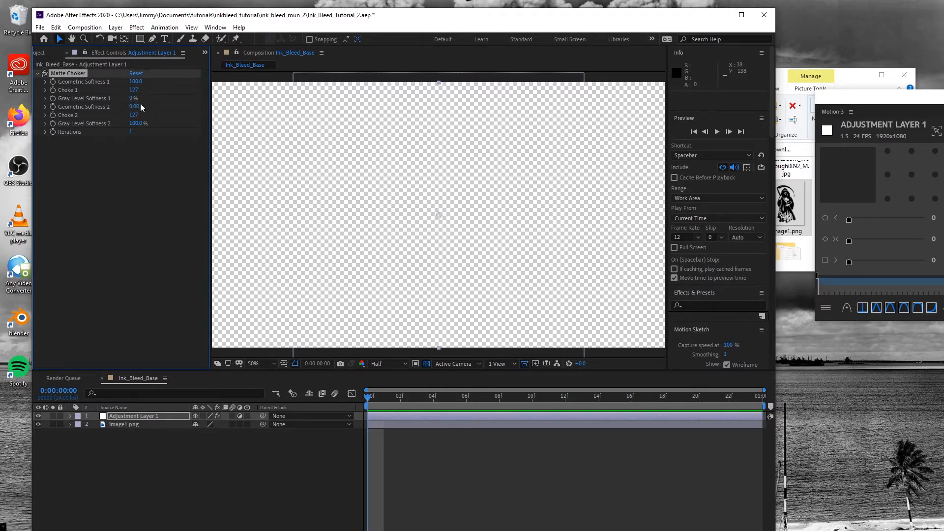
Reveal the adjustment layer's Matte Choker properties and keyframe Geometric Softness 1, Choke 1 and Choke 2 at the first frame
left_click(70, 415)
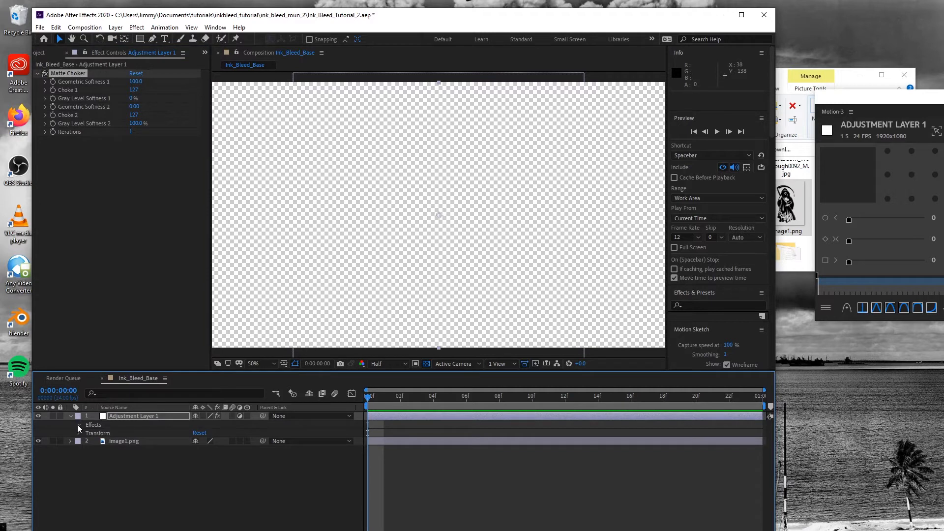
left_click(78, 424)
left_click(88, 432)
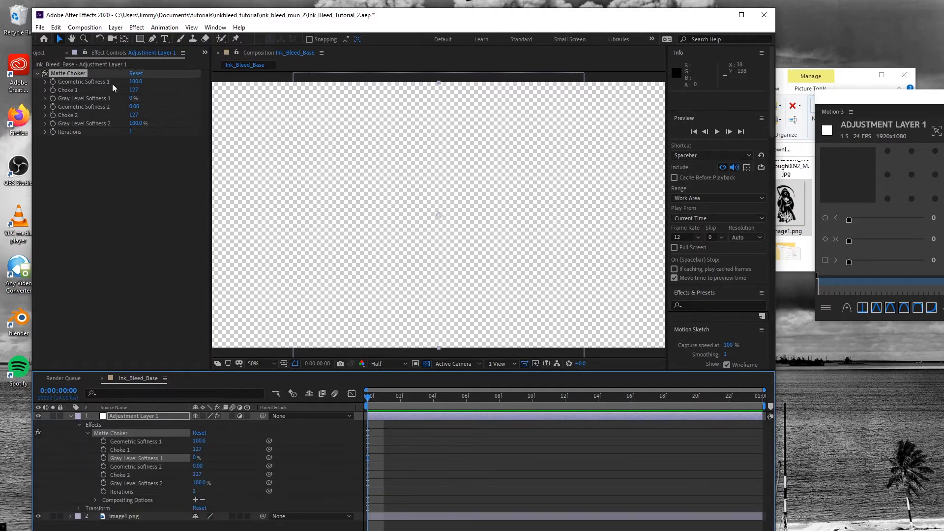
left_click(52, 81)
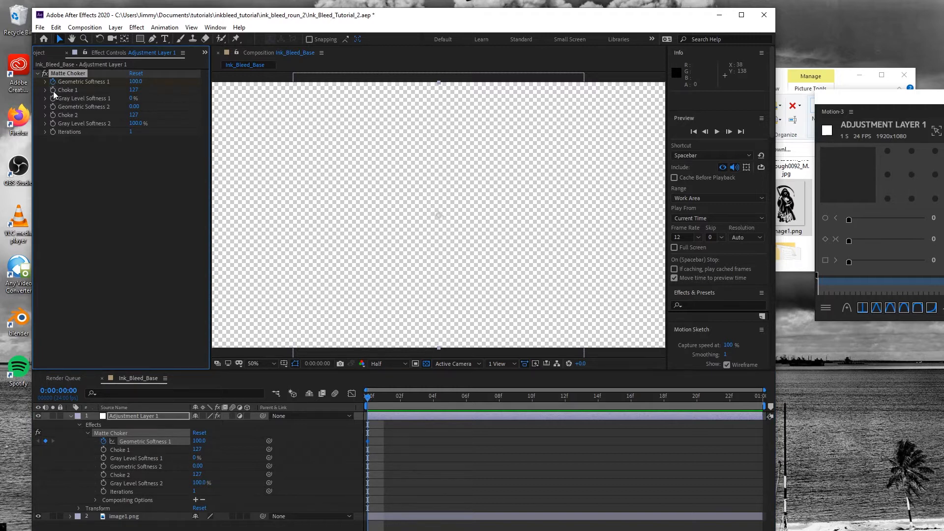
left_click(52, 90)
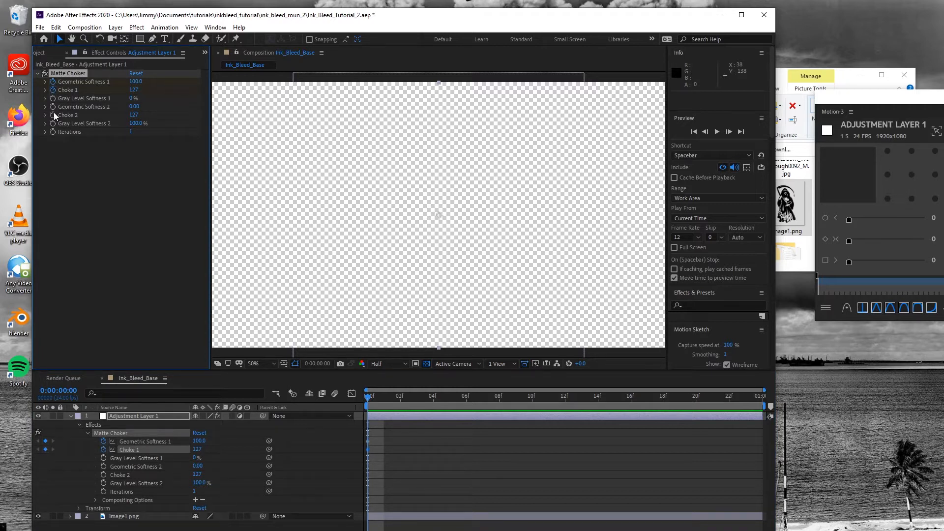
left_click(53, 114)
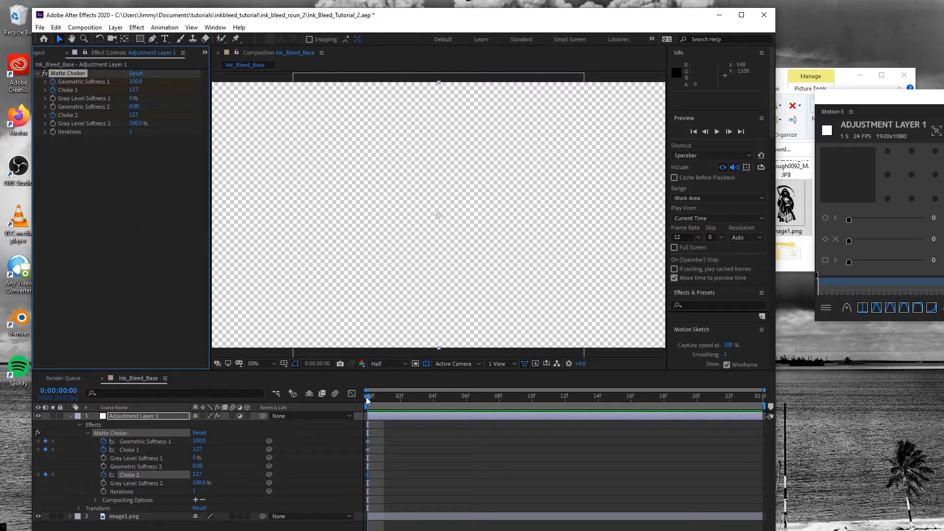
At 0:00:00:23, set the Matte Choker's Geometric Softness 1, Choke 1 and Choke 2 to 0
left_click_drag(368, 396, 648, 397)
key("End")
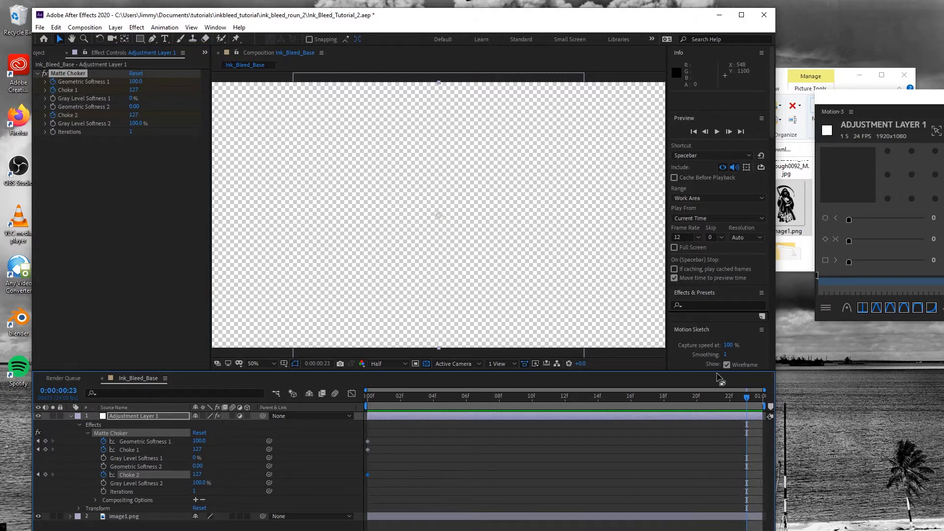
left_click_drag(133, 82, 123, 82)
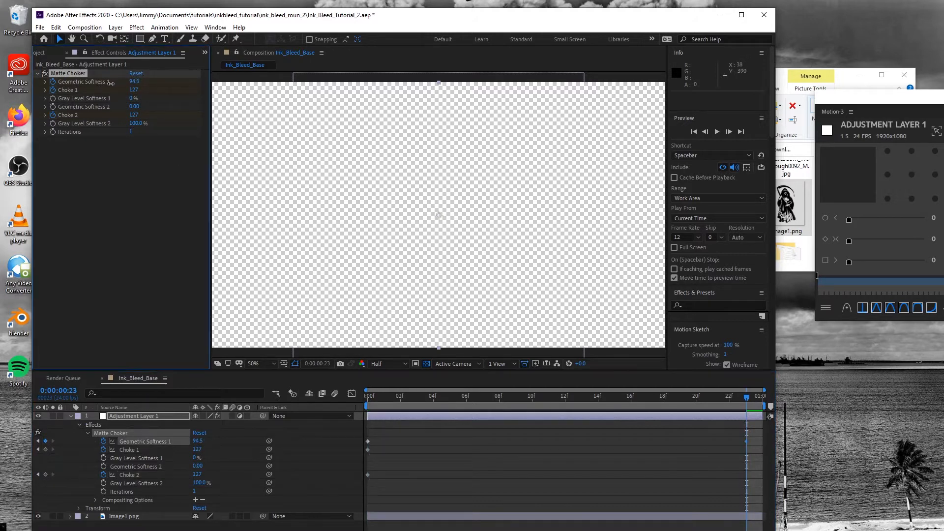
left_click(134, 81)
type("0")
left_click(133, 90)
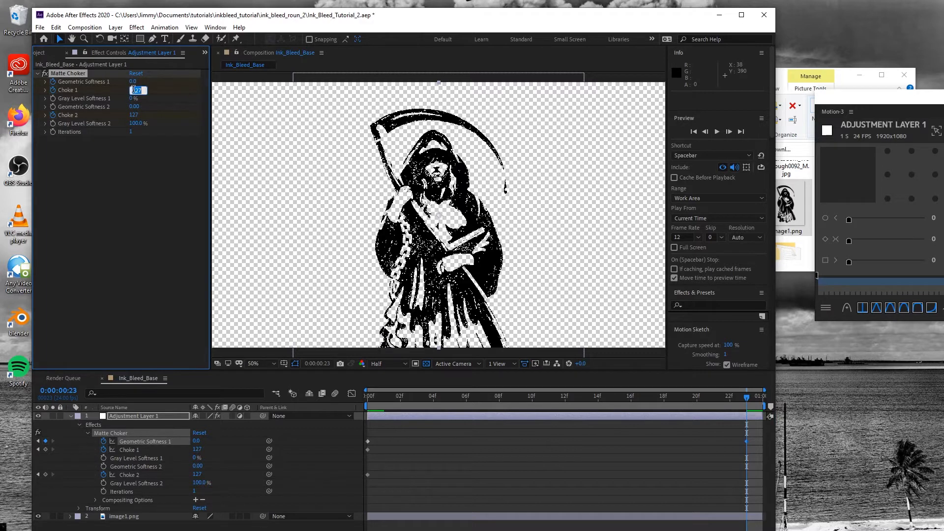
type("0")
left_click(134, 115)
type("0")
left_click(150, 172)
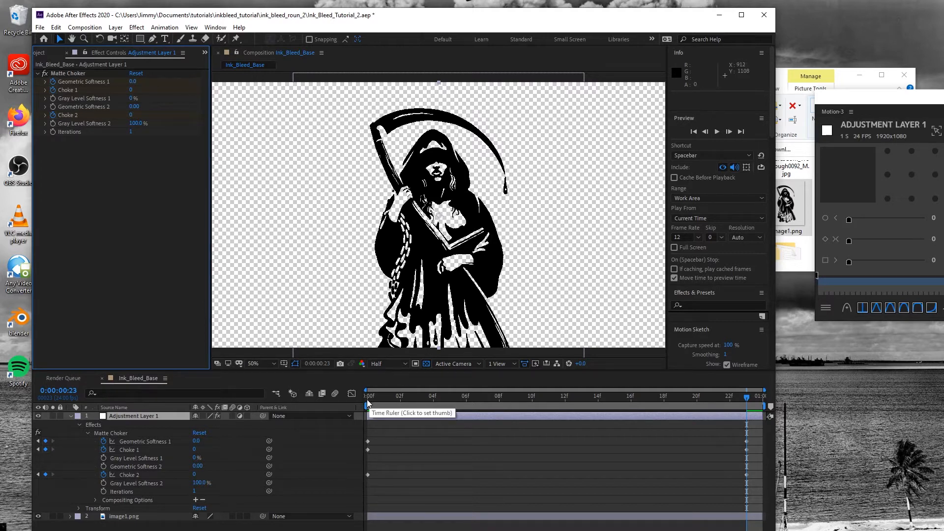
Keyframe the Matte Choker's Gray Level Softness 1 at 0% on the first frame and 17% at 0:00:00:23
left_click(372, 400)
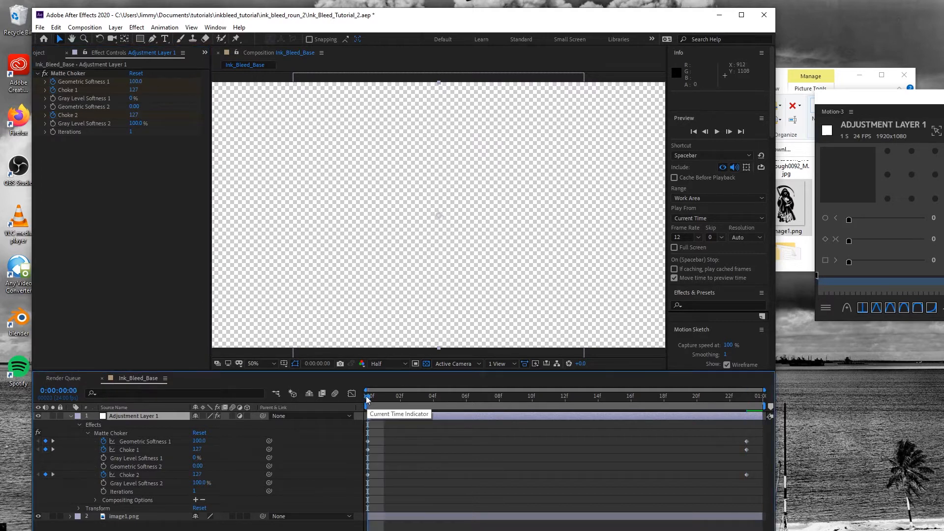
left_click(52, 98)
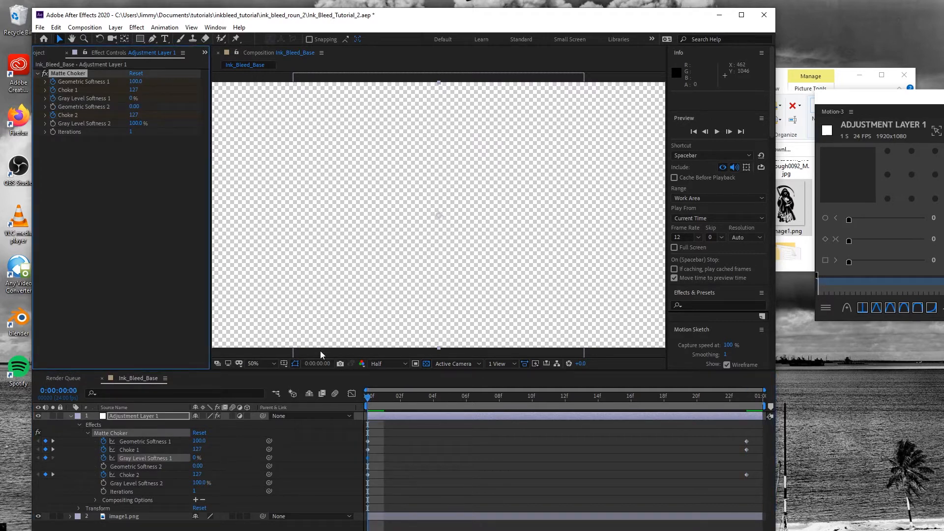
key("space")
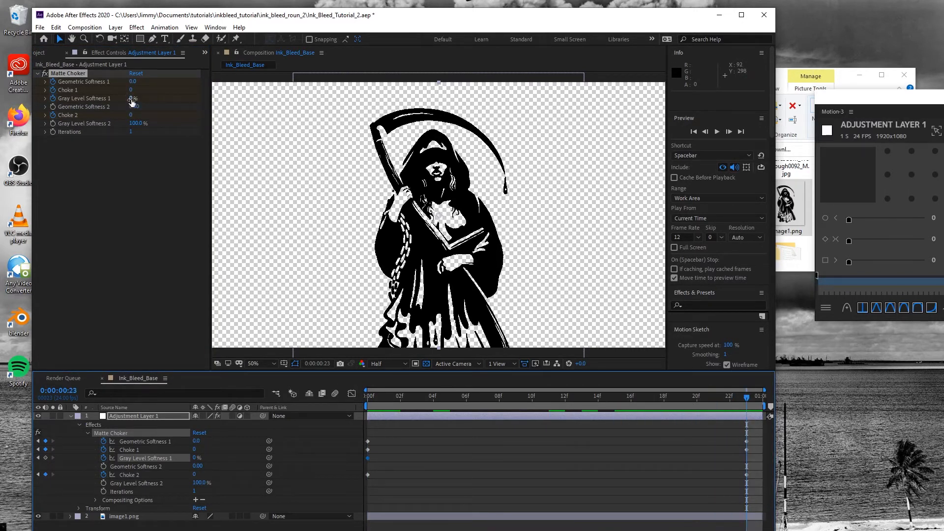
left_click_drag(130, 98, 134, 98)
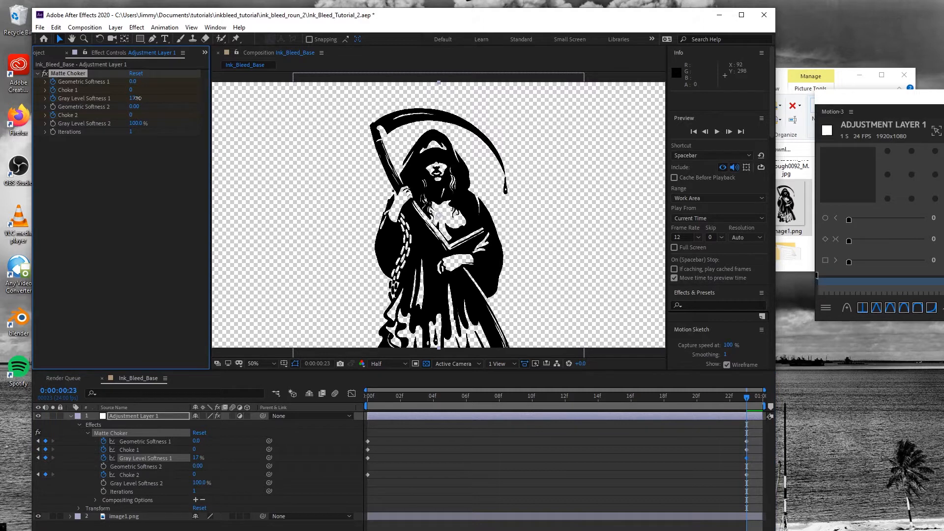
left_click(131, 183)
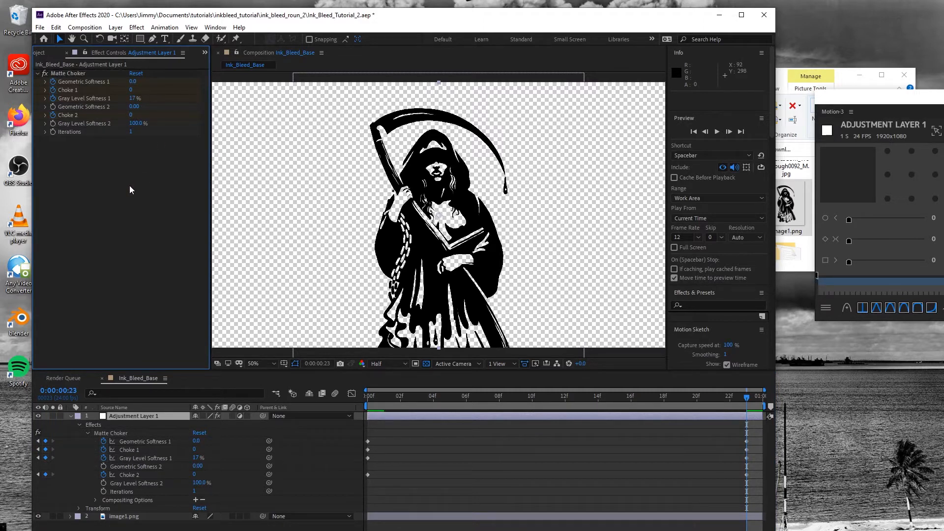
Play back the Matte Choker ink bleed animation, stop it and return to the first frame
left_click(717, 132)
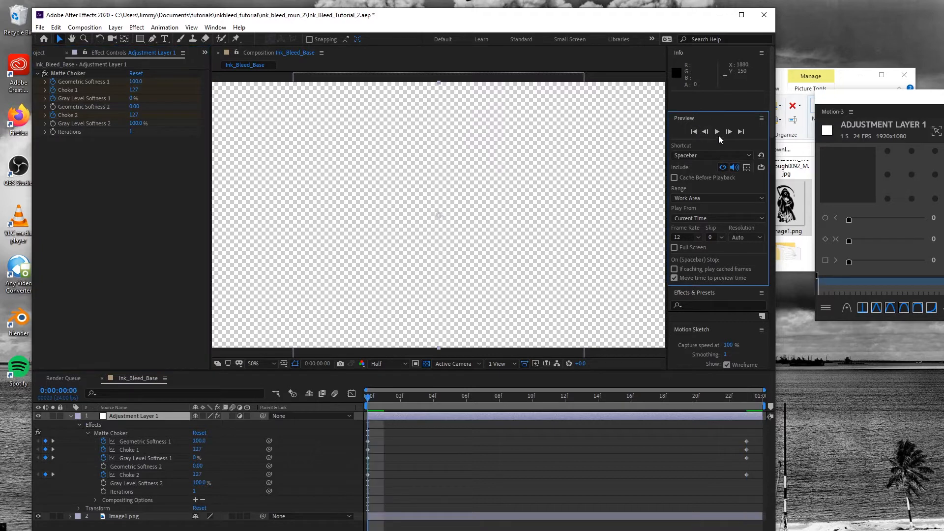
left_click(718, 132)
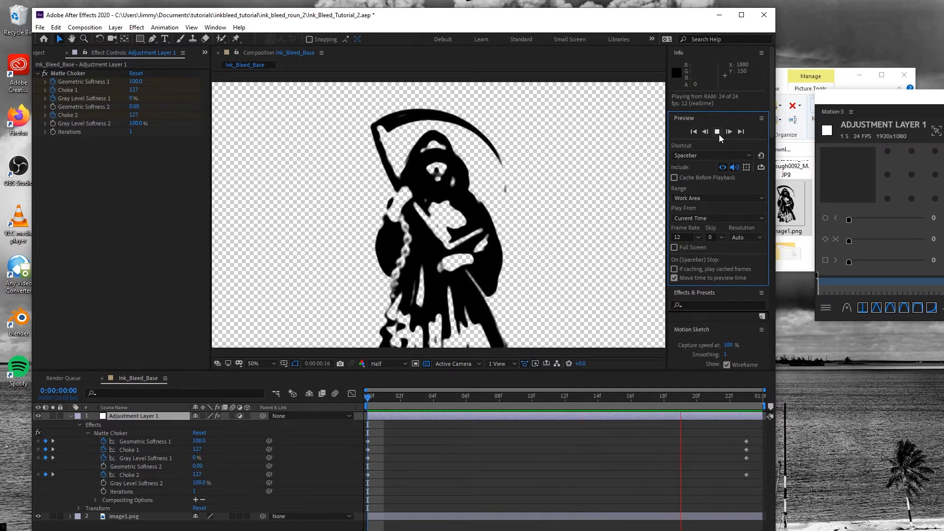
left_click(717, 132)
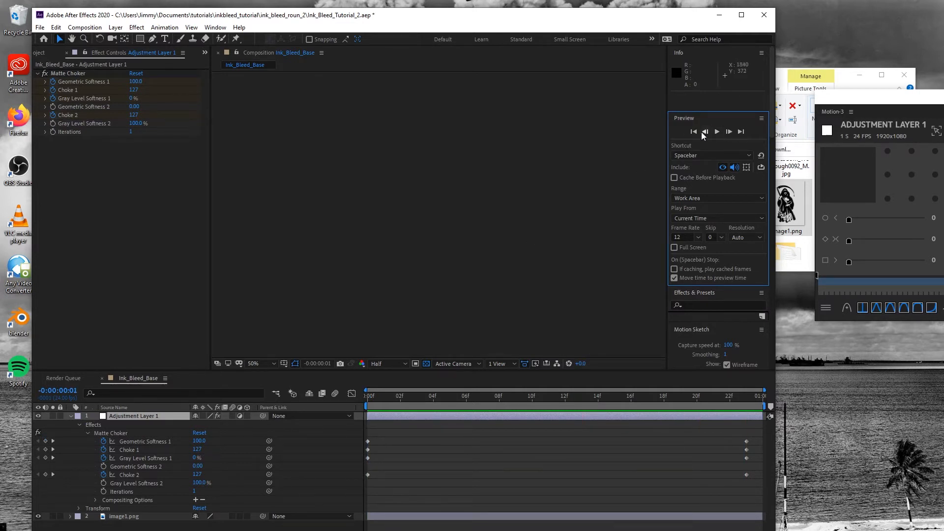
left_click(693, 132)
At 0:00:00:23, add a Turbulent Displace effect to the adjustment layer and set its Size to 2
left_click(747, 396)
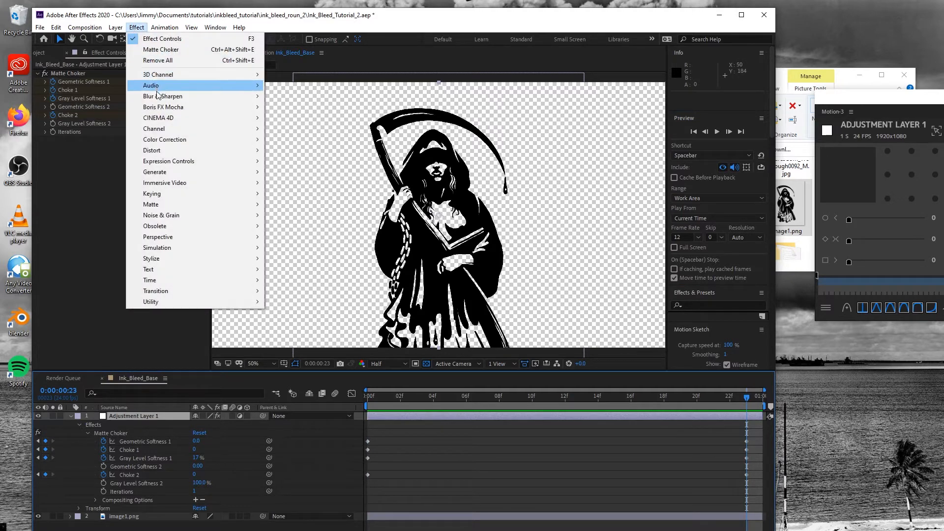
mouse_move(168, 151)
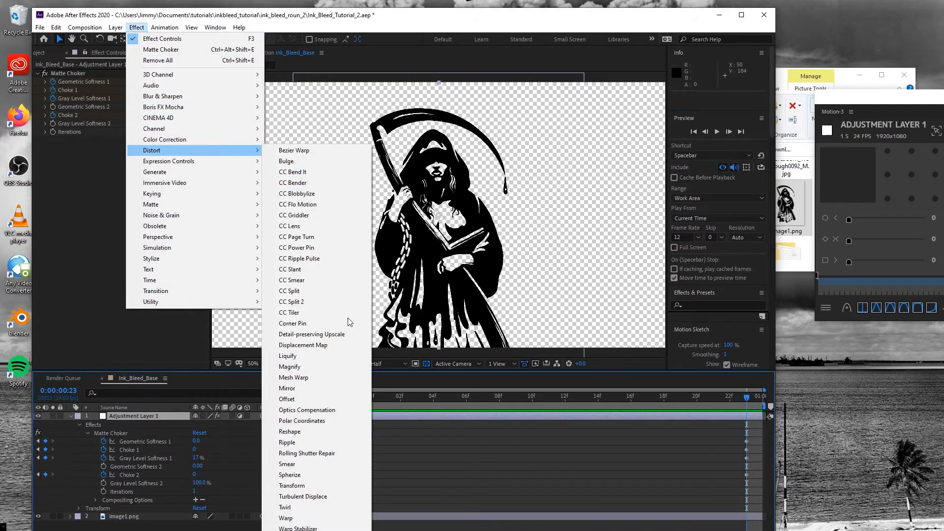
left_click(314, 497)
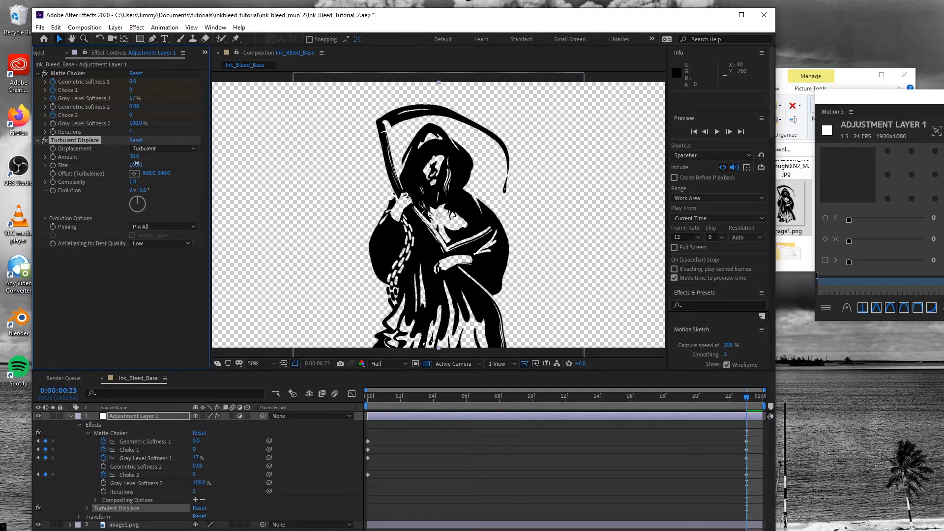
left_click_drag(136, 164, 86, 173)
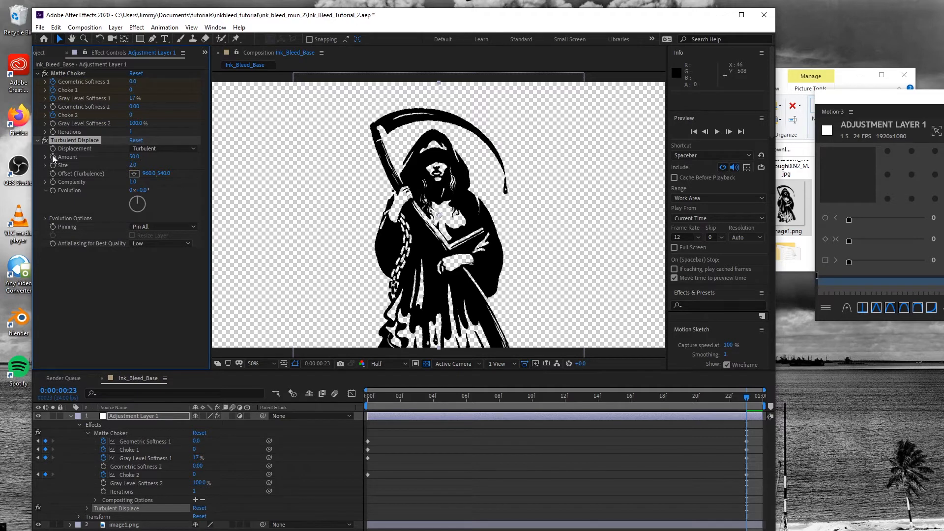
Keyframe the Turbulent Displace Amount at 50 on 0:00:00:23 and at 0 on the first frame
left_click(86, 508)
scroll(94, 515, "down", 2)
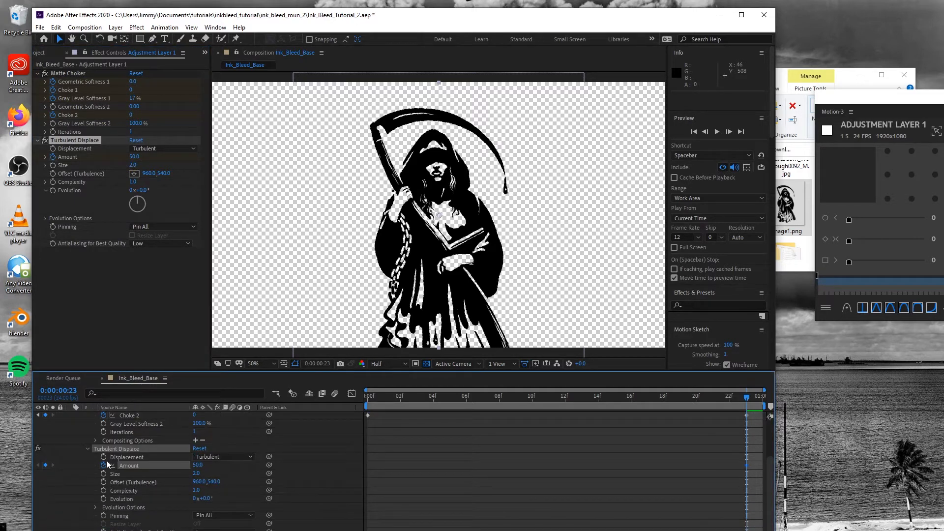
left_click_drag(751, 399, 361, 382)
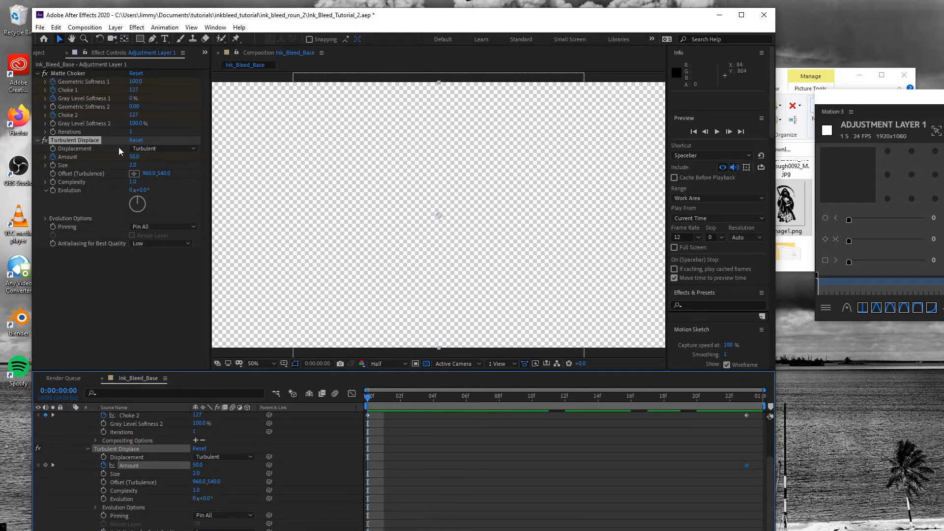
left_click_drag(134, 158, 98, 158)
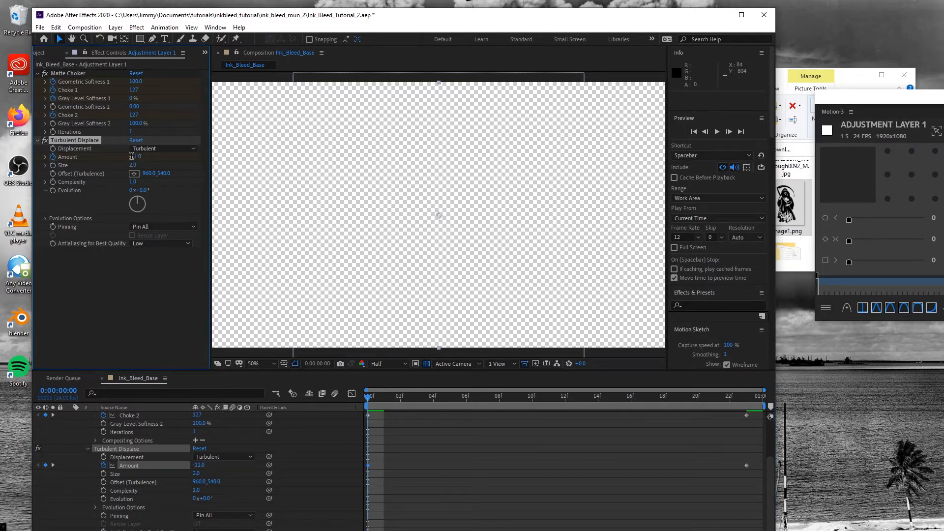
left_click(131, 156)
type("0")
left_click(177, 287)
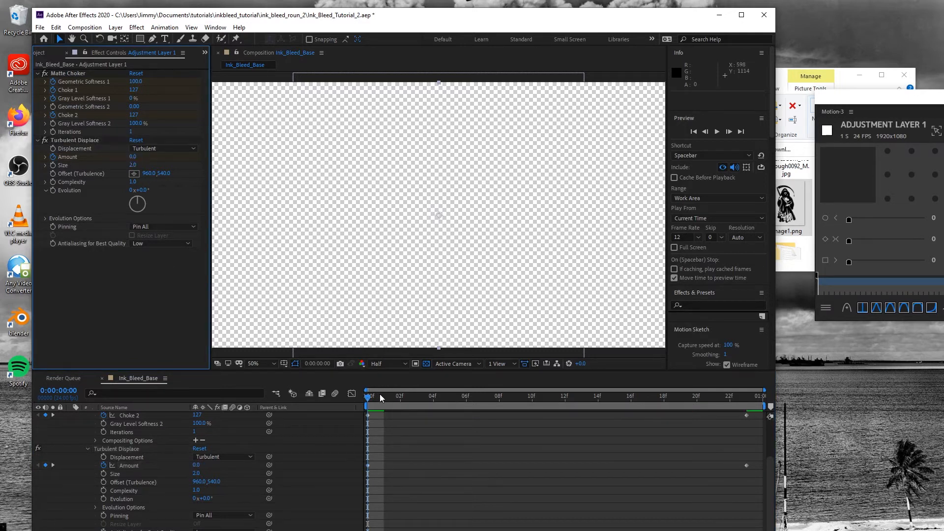
Return to 0:00:00:23 and set the Turbulent Displace Size to 3 and Complexity to 1.9
left_click_drag(379, 393, 745, 412)
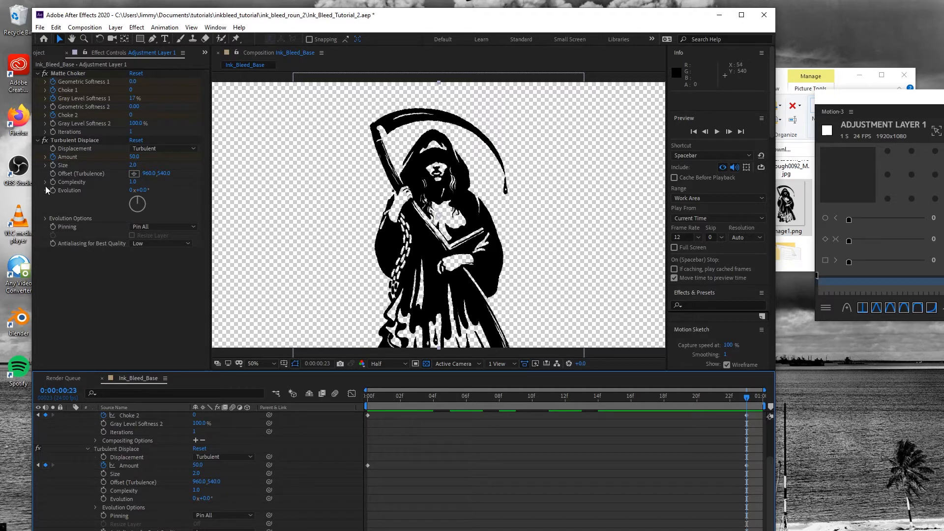
left_click_drag(134, 167, 135, 166)
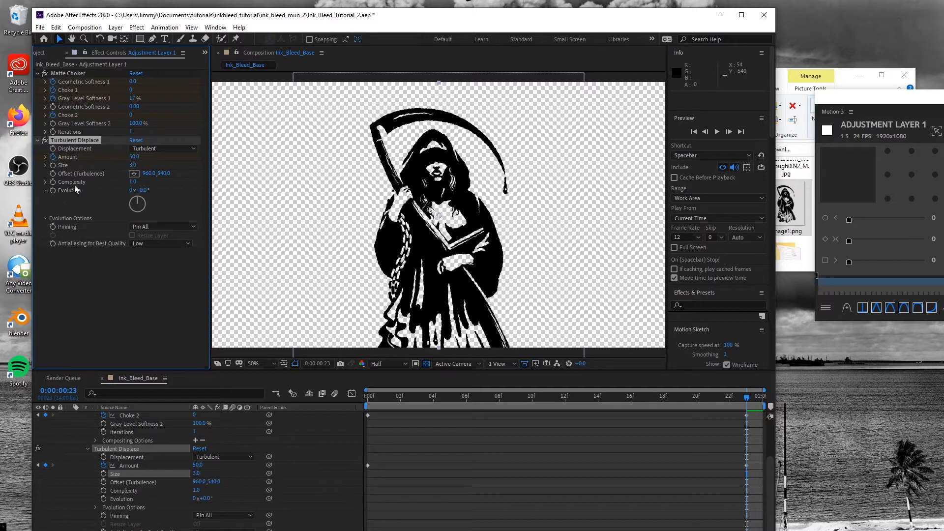
left_click_drag(133, 182, 182, 191)
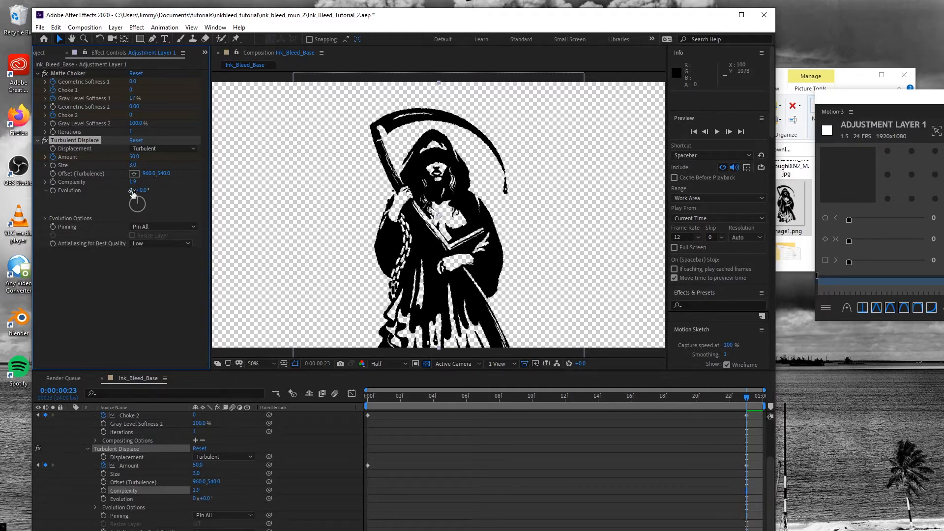
Add a Gaussian Blur effect to the adjustment layer and collapse the Turbulent Displace and Matte Choker settings
left_click(138, 27)
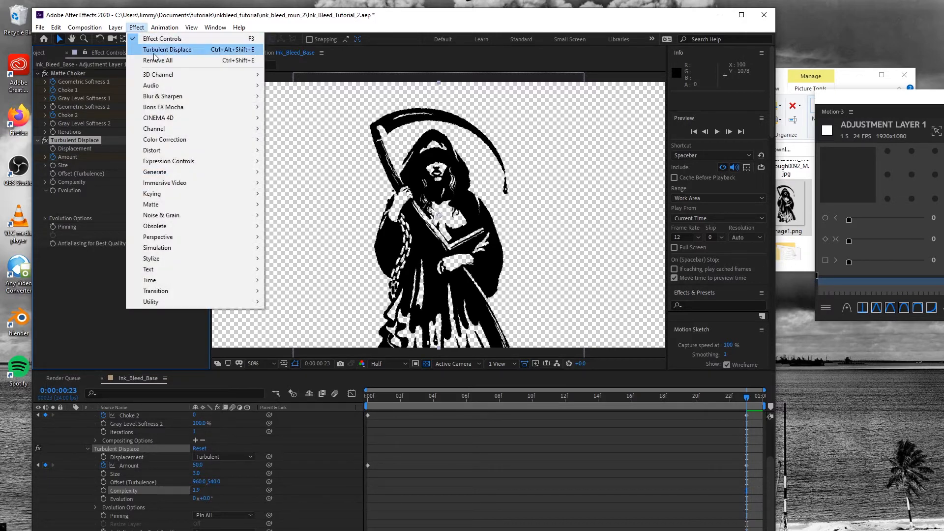
mouse_move(164, 97)
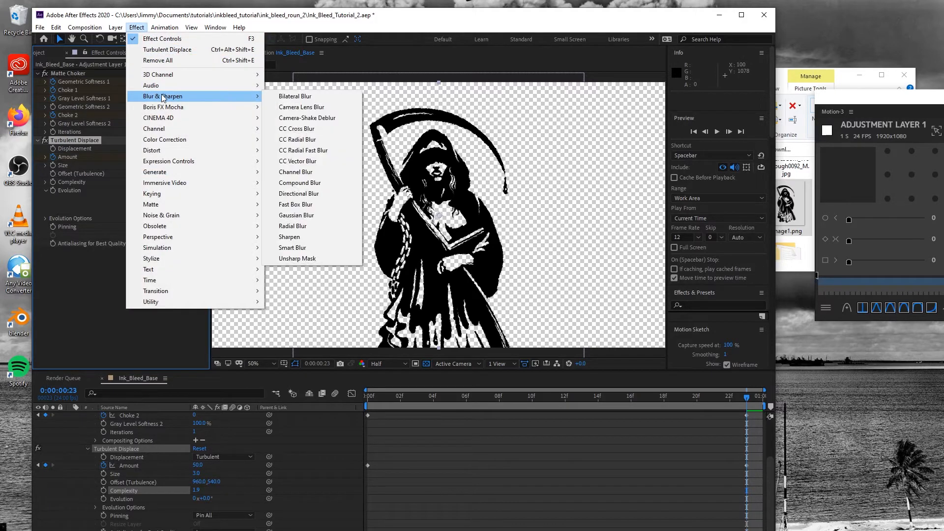
left_click(314, 215)
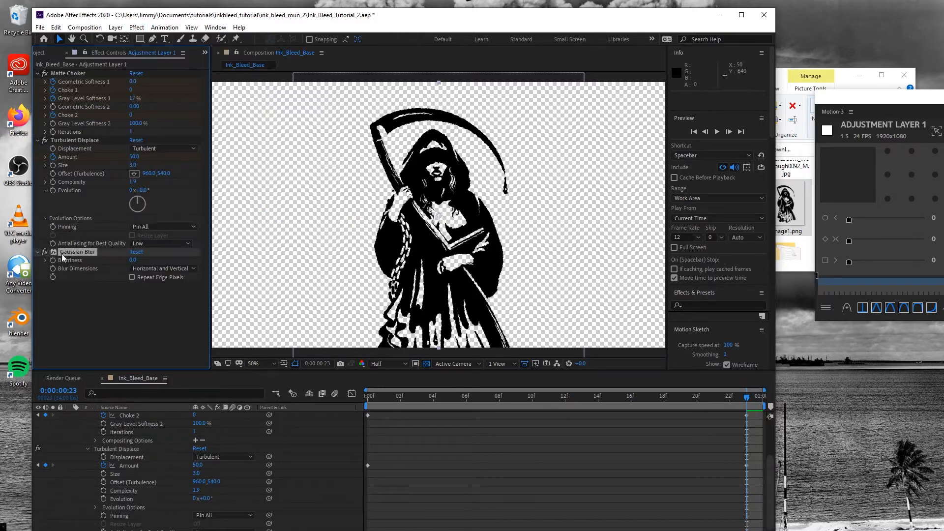
left_click(38, 140)
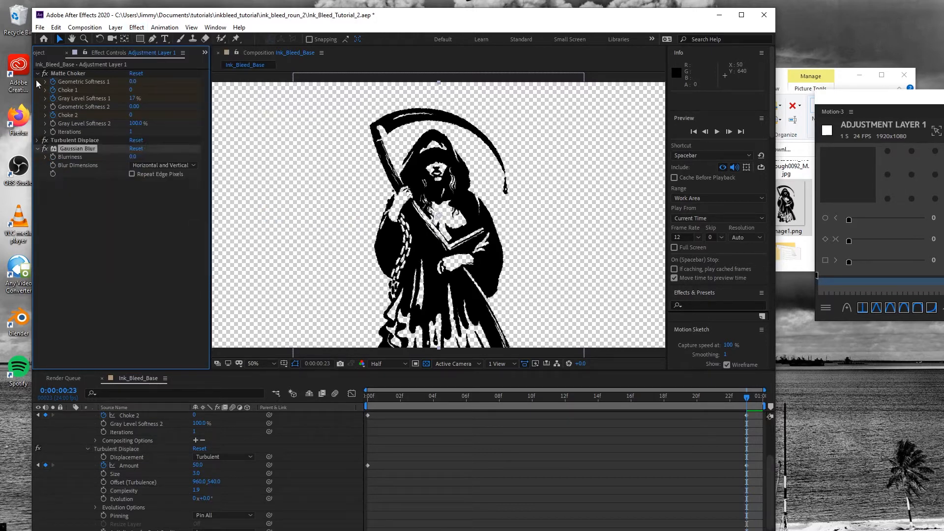
left_click(39, 74)
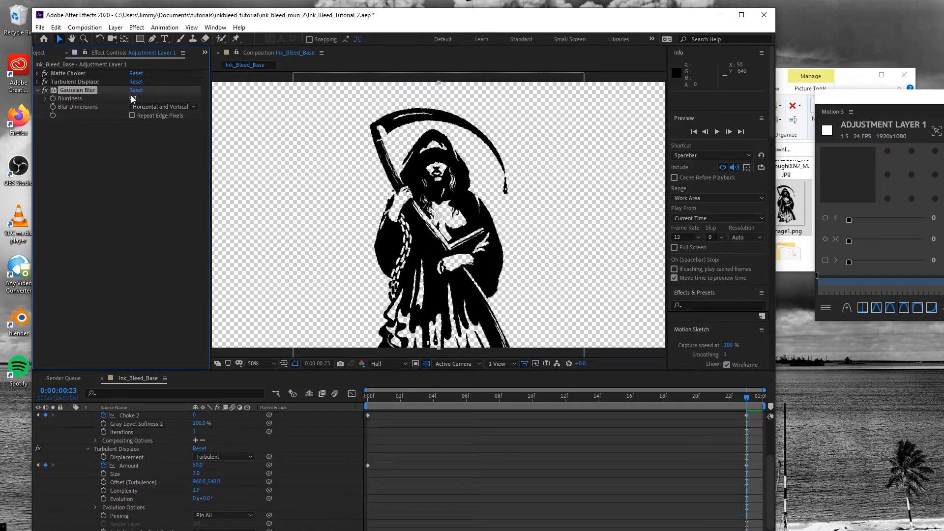
Set the Gaussian Blur's Blurriness to 3.5, judging the edge softness on the enlarged figure
left_click_drag(132, 98, 156, 100)
key("period")
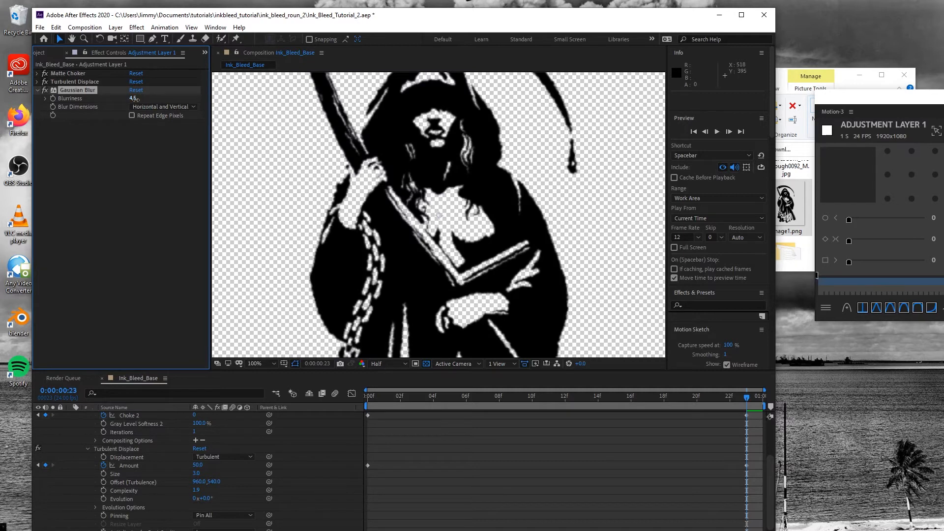
left_click_drag(135, 100, 131, 99)
left_click(150, 170)
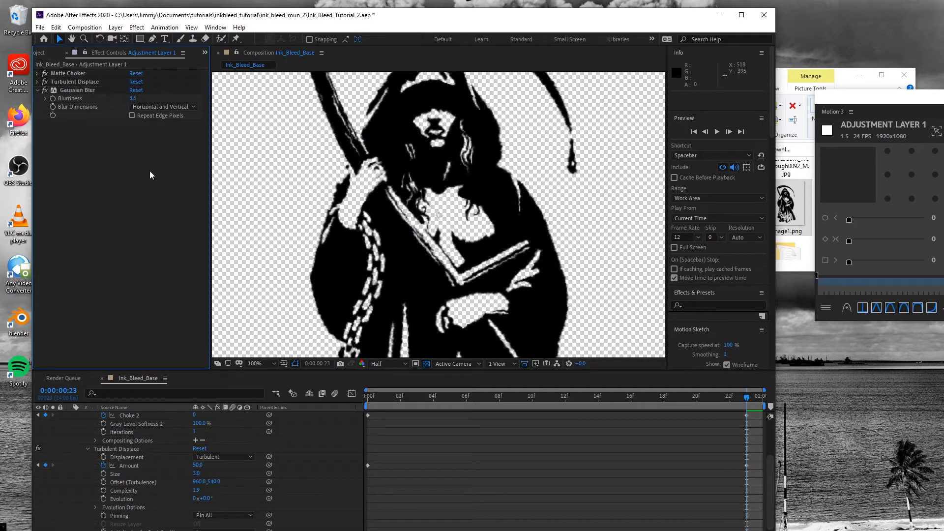
scroll(264, 211, "down", 1)
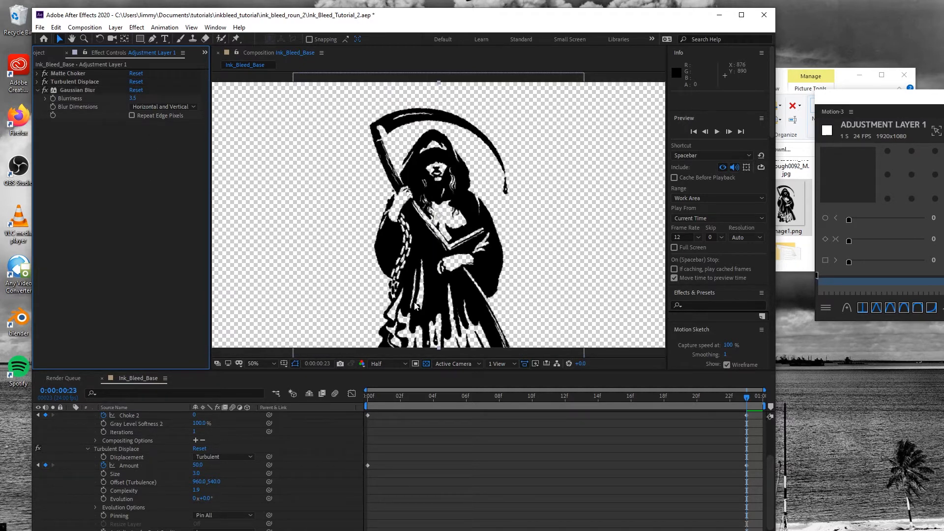
Set the composition's preview resolution to Full and check the blurred edges of the figure up close
left_click(385, 363)
left_click(383, 387)
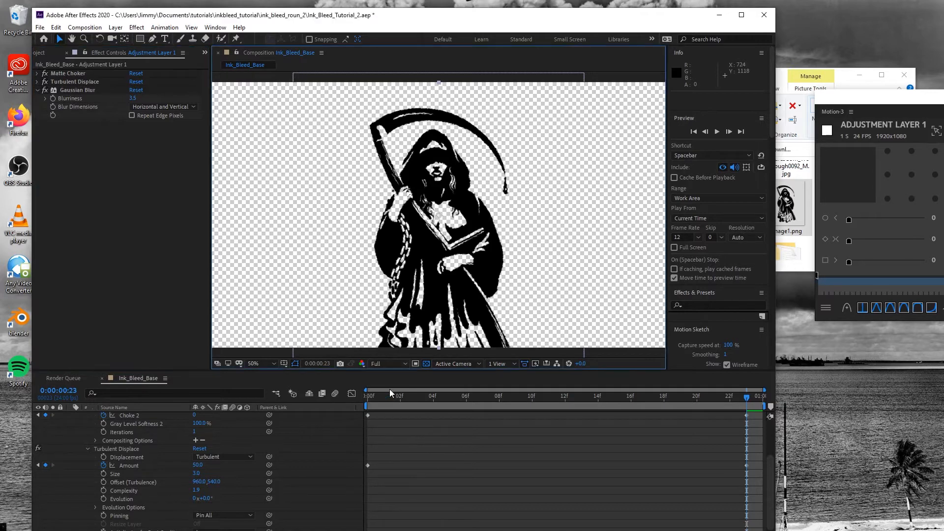
scroll(400, 288, "up", 1)
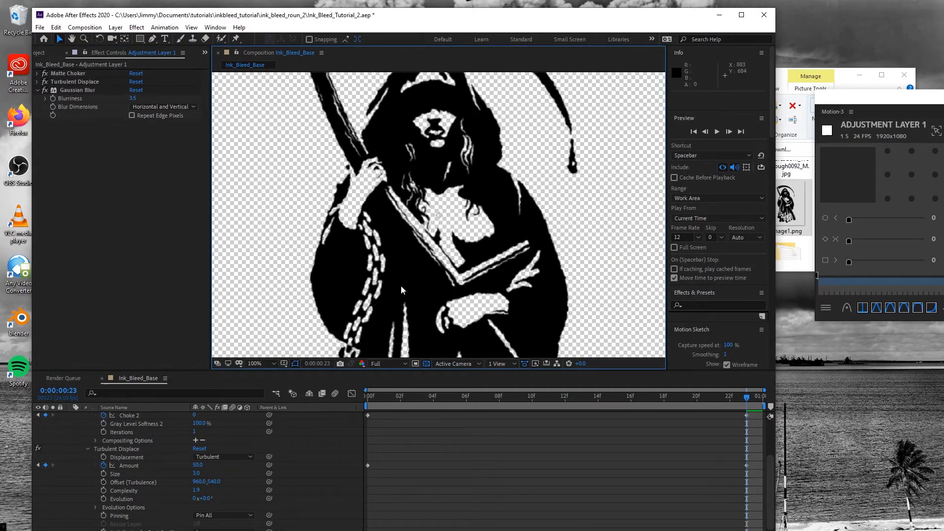
scroll(400, 289, "down", 3)
key("period")
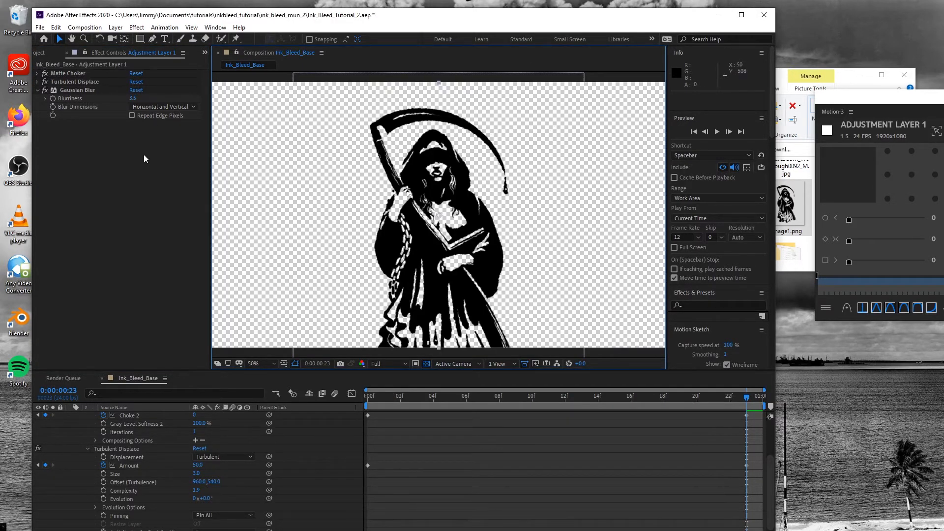
Collapse the Gaussian Blur settings, add a CC Radial Blur effect and set its Type to Fading Zoom
left_click(37, 91)
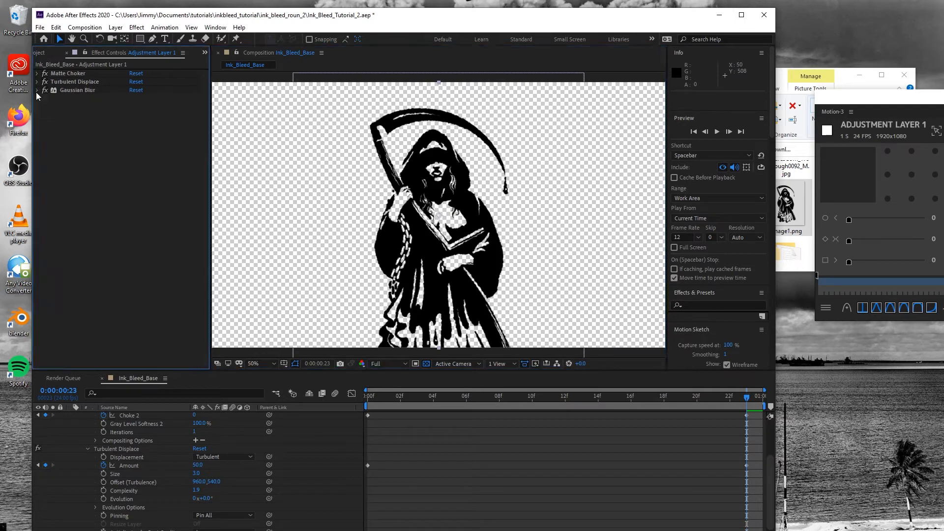
left_click(137, 28)
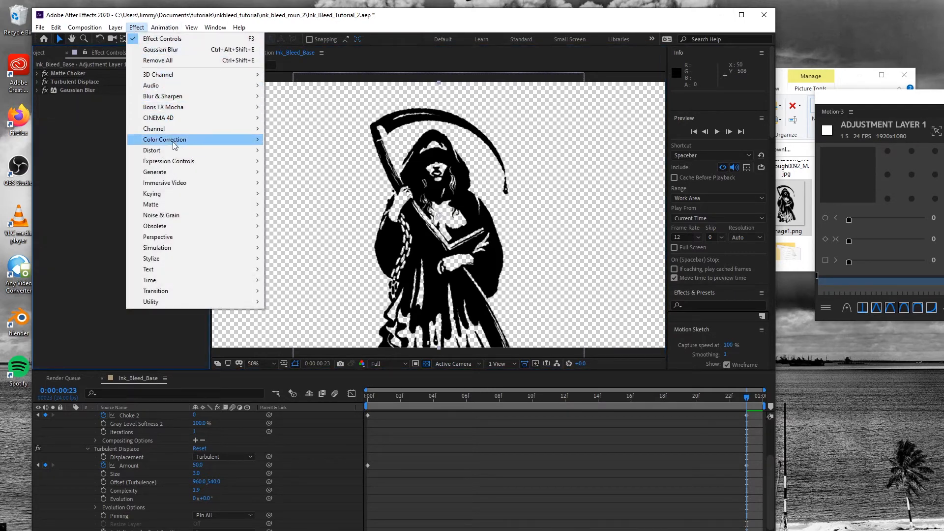
mouse_move(172, 140)
mouse_move(172, 97)
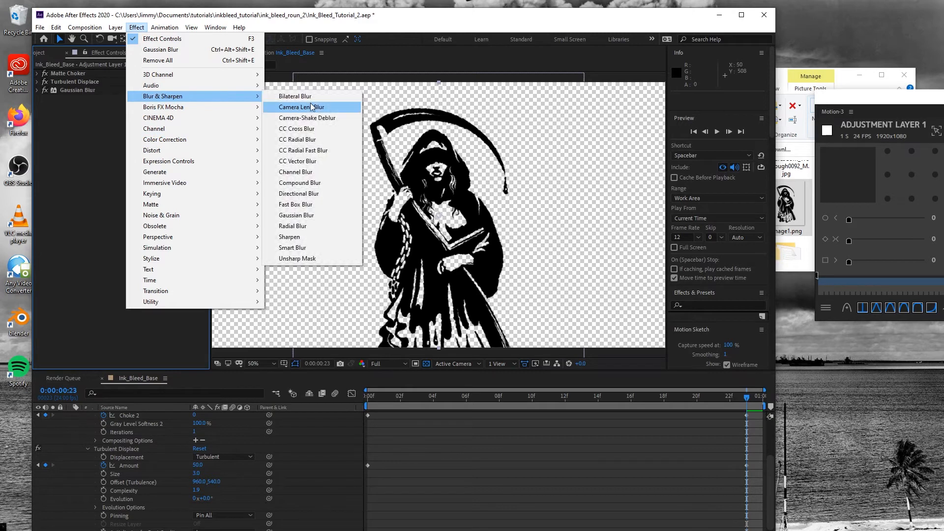
left_click(304, 139)
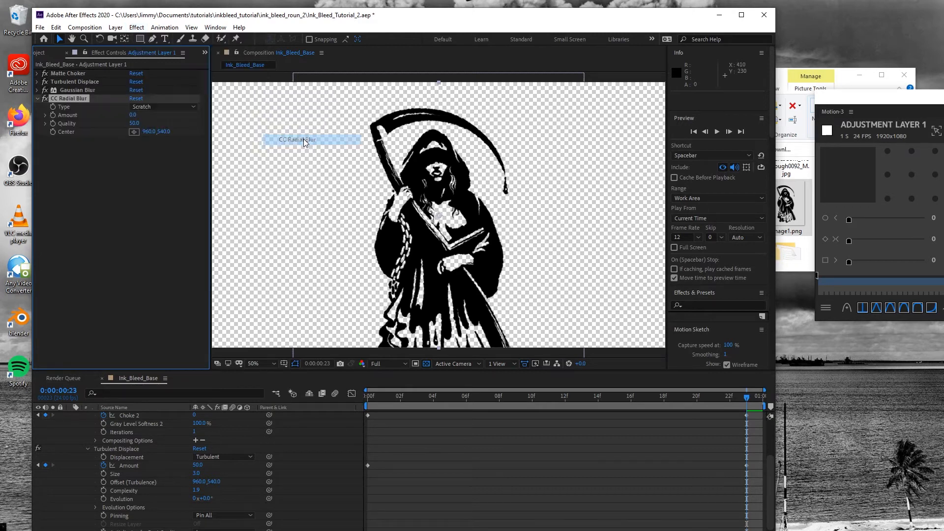
left_click(158, 107)
left_click(164, 128)
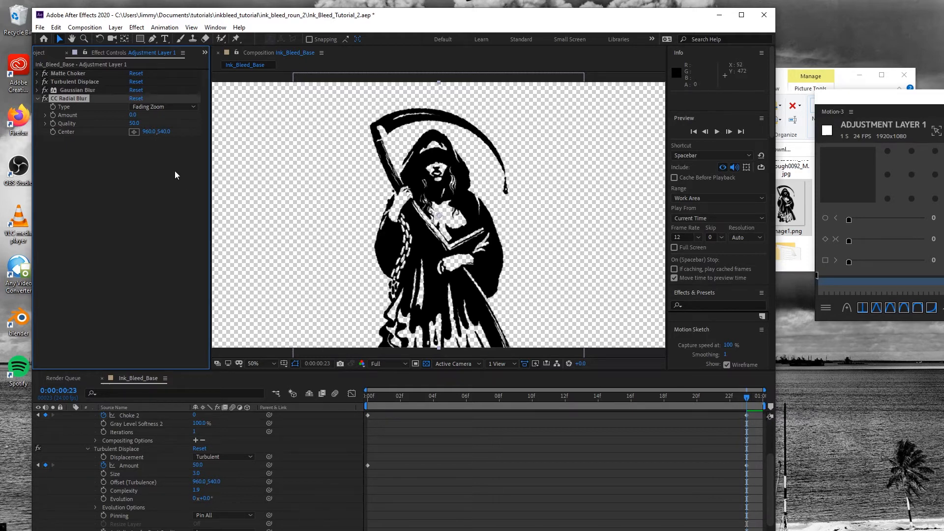
Keyframe the CC Radial Blur Amount at 31 on 0:00:00:23 and at 0 on the first frame
left_click_drag(133, 114, 149, 114)
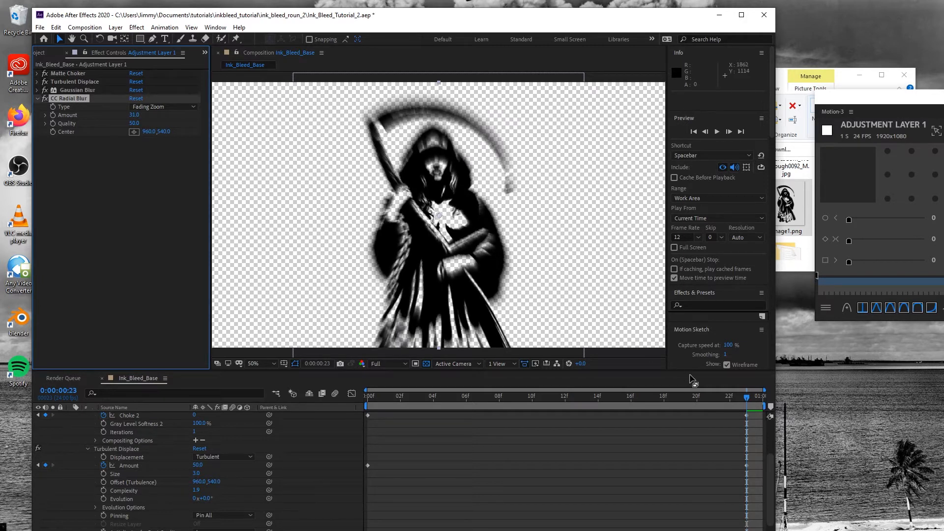
left_click(52, 115)
left_click_drag(746, 397, 384, 393)
key("Home")
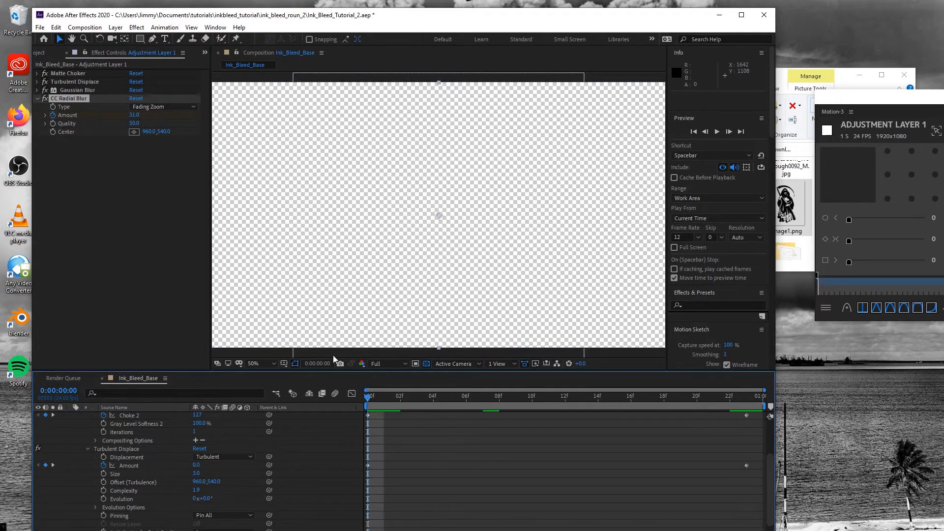
left_click(133, 116)
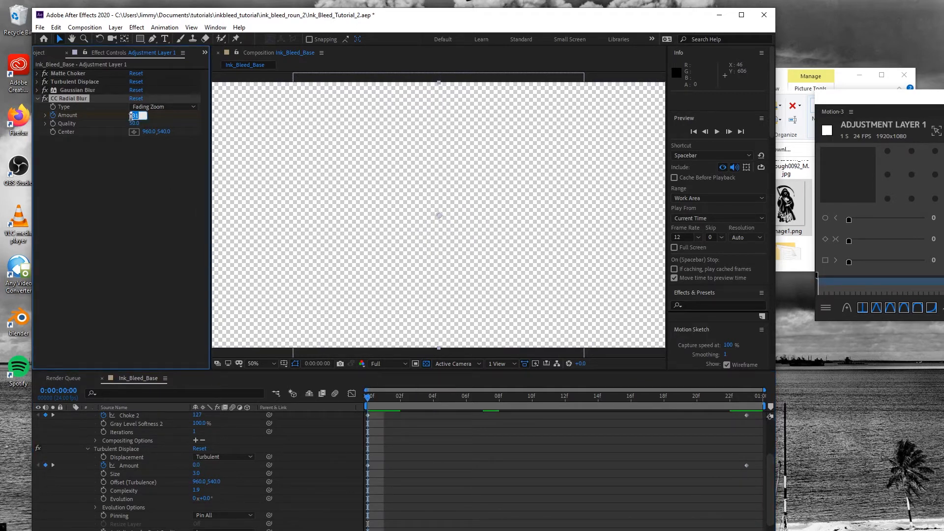
type("0")
left_click(135, 172)
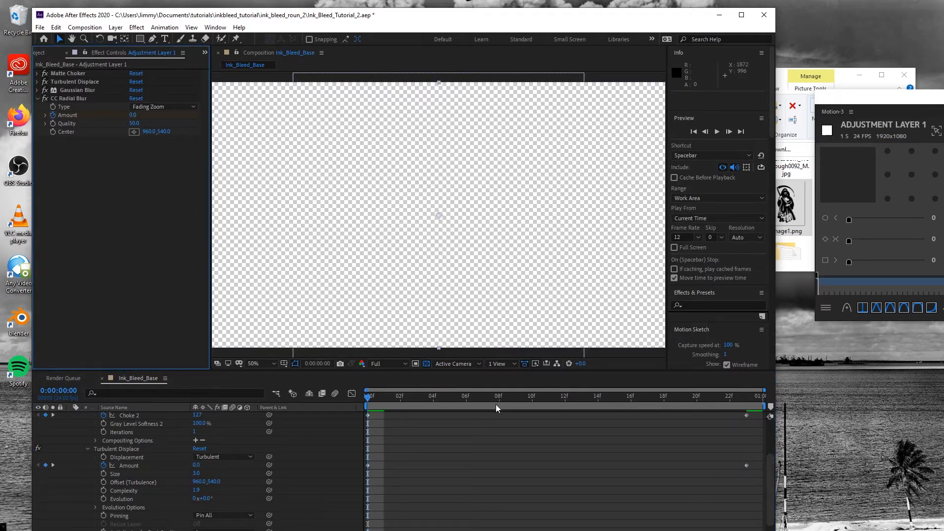
Play back the ink bleed animation to check the CC Radial Blur result, stopping near the end of the composition
left_click(717, 141)
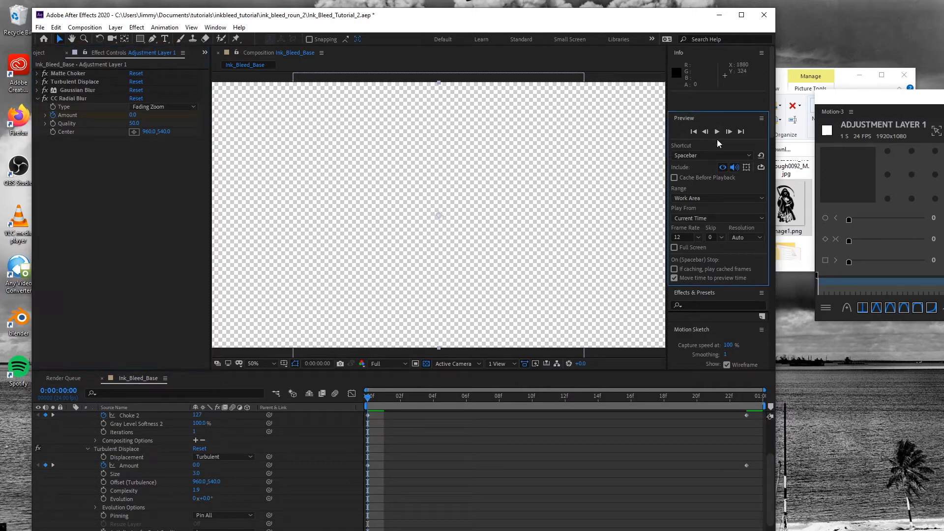
left_click(717, 133)
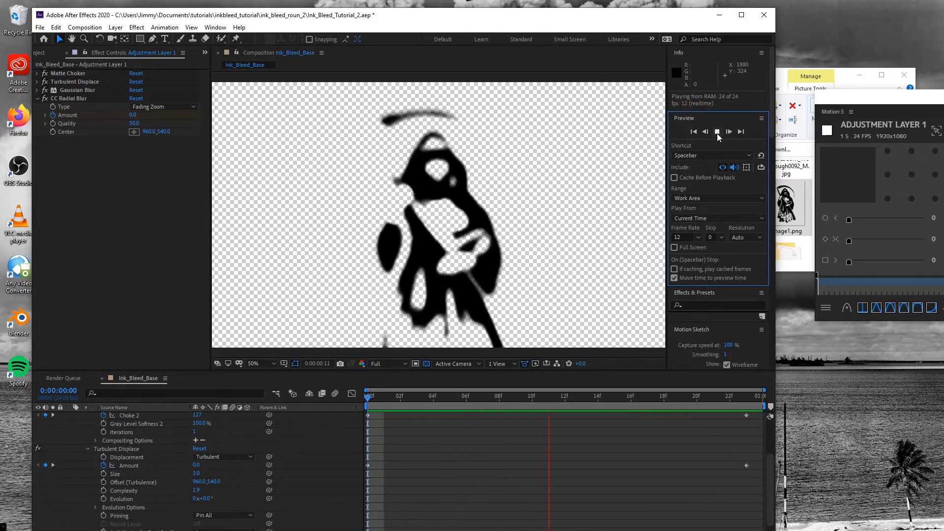
left_click(717, 133)
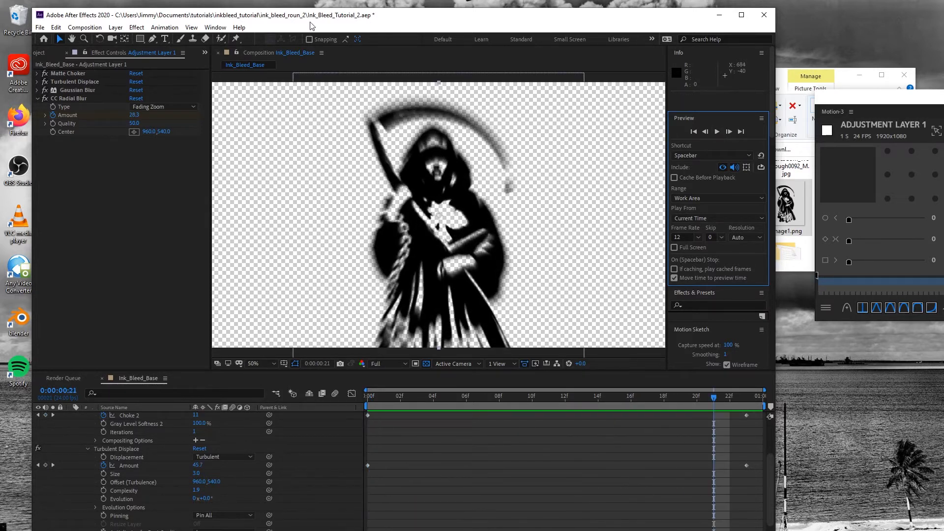
Add a second Turbulent Displace effect to the adjustment layer and collapse the CC Radial Blur settings
left_click(136, 28)
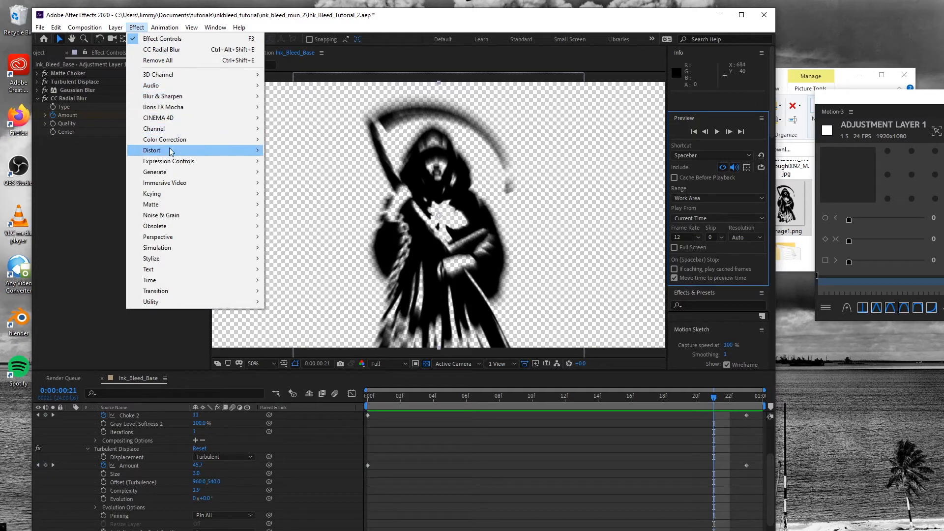
mouse_move(171, 152)
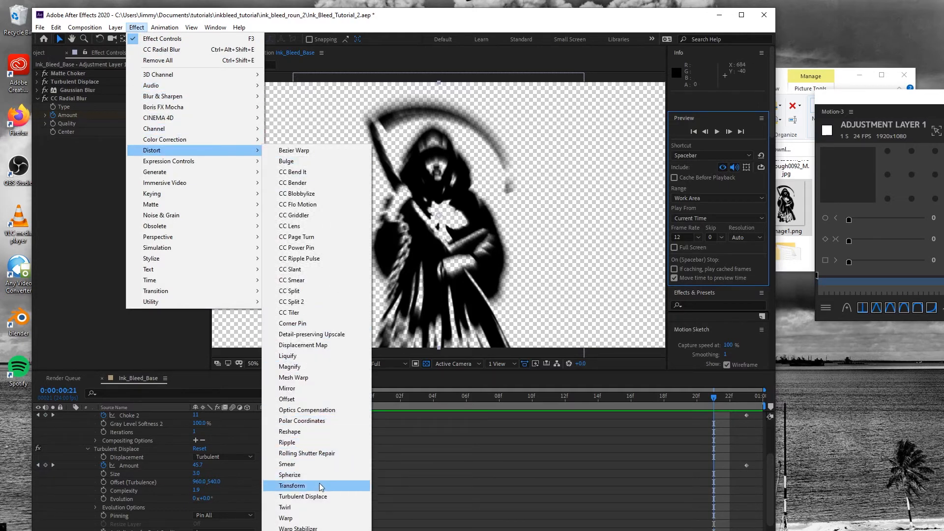
left_click(319, 497)
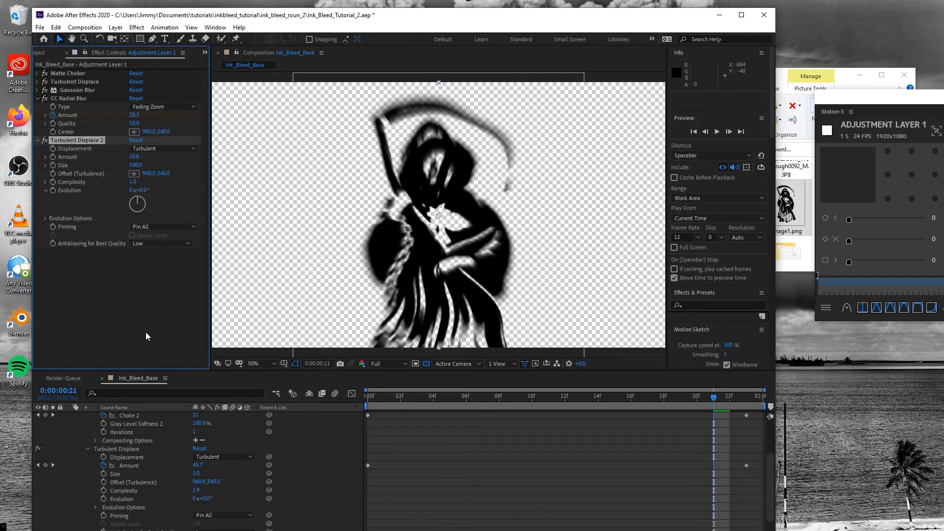
left_click(38, 99)
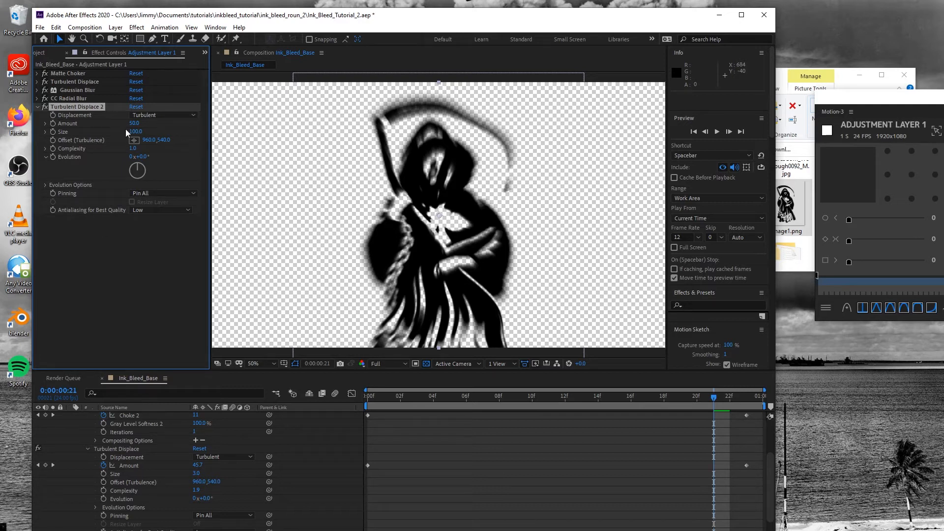
Set the second Turbulent Displace's Size to 11 and Complexity to 5, checking the roughened ink edges up close
left_click_drag(132, 132, 91, 130)
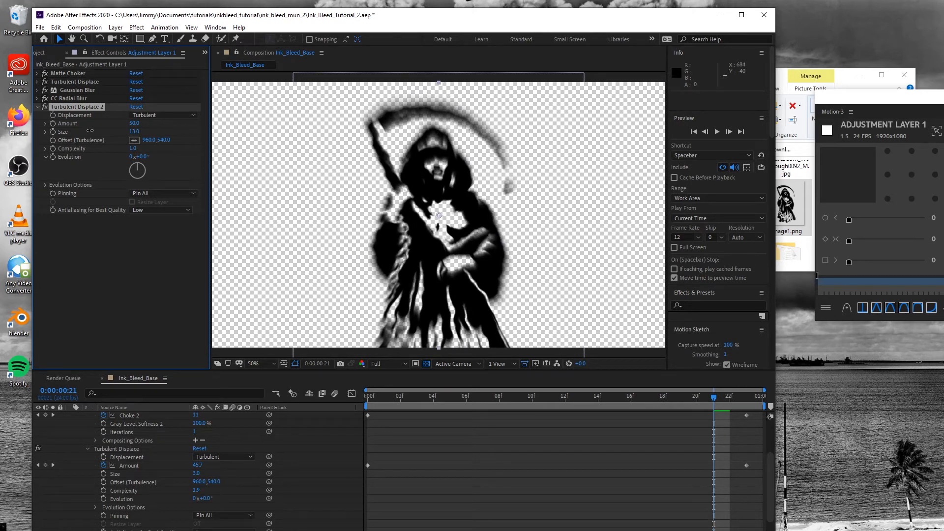
left_click_drag(89, 131, 253, 156)
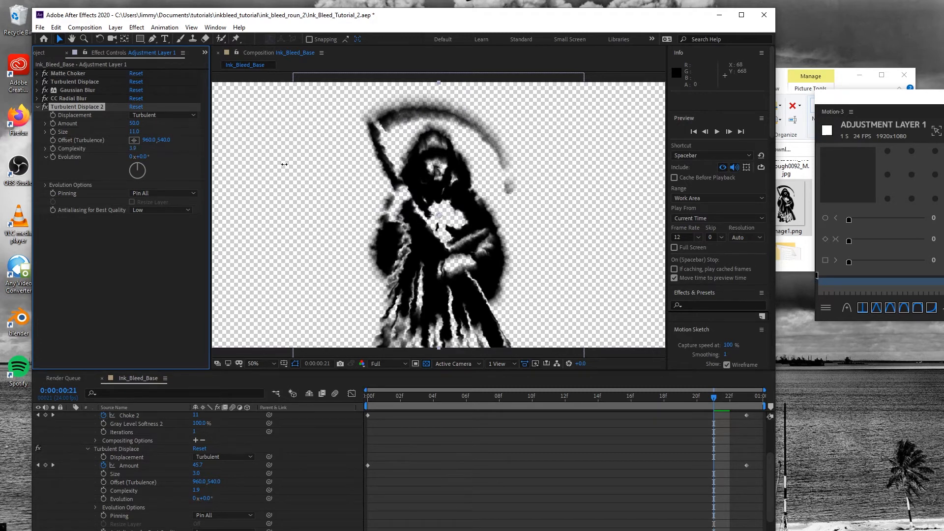
left_click_drag(276, 162, 321, 165)
scroll(396, 202, "up", 4)
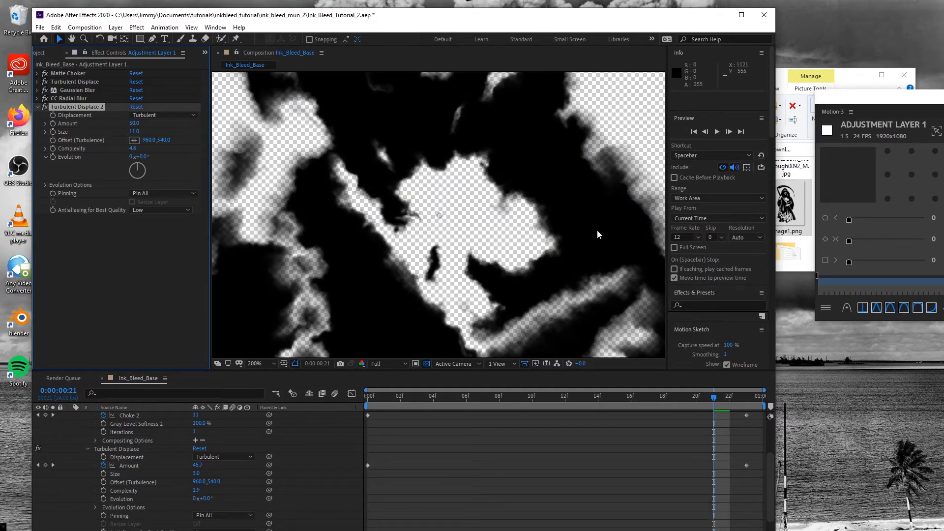
scroll(512, 222, "down", 2)
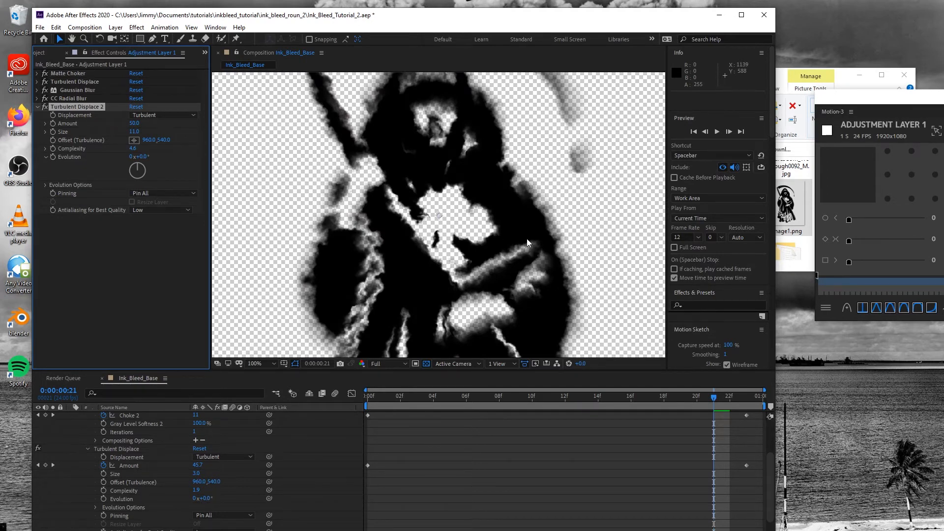
scroll(527, 238, "down", 1)
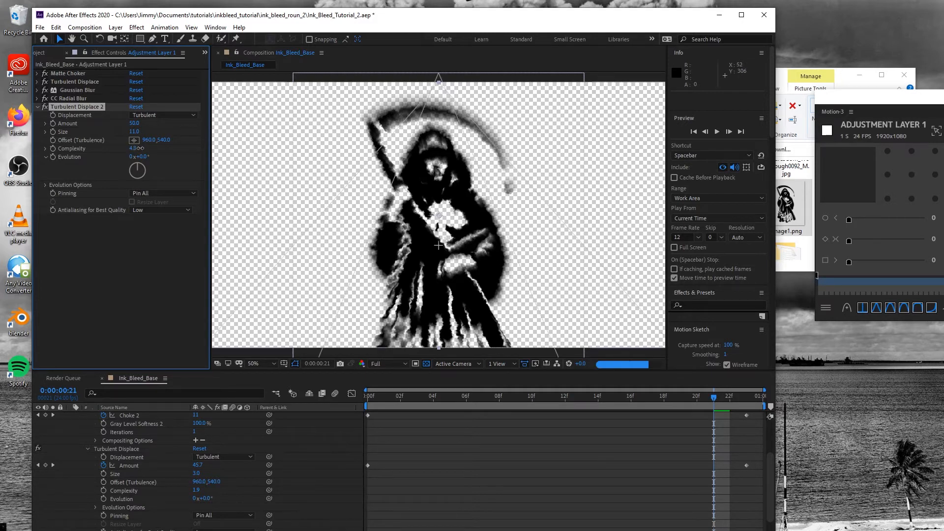
left_click_drag(143, 146, 147, 149)
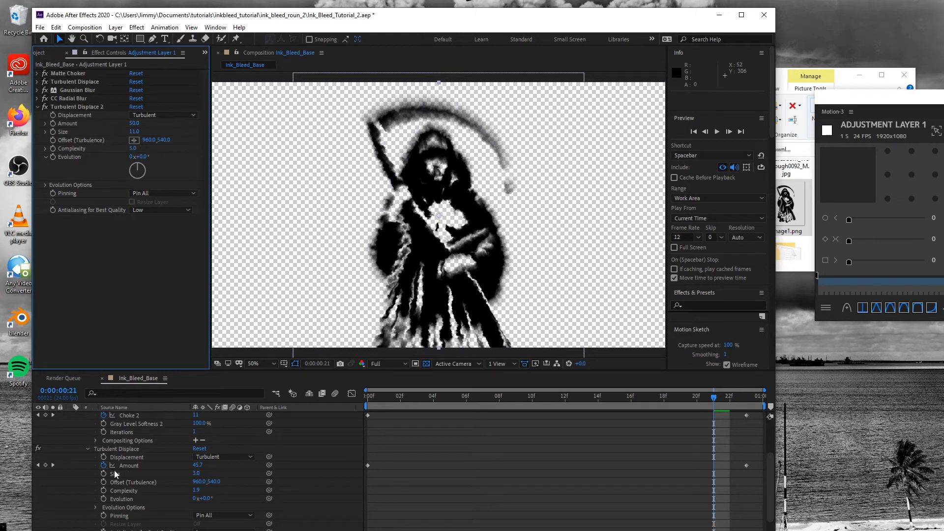
Collapse the adjustment layer's properties and play back the reveal with the second Turbulent Displace applied
scroll(87, 478, "up", 3)
left_click(71, 416)
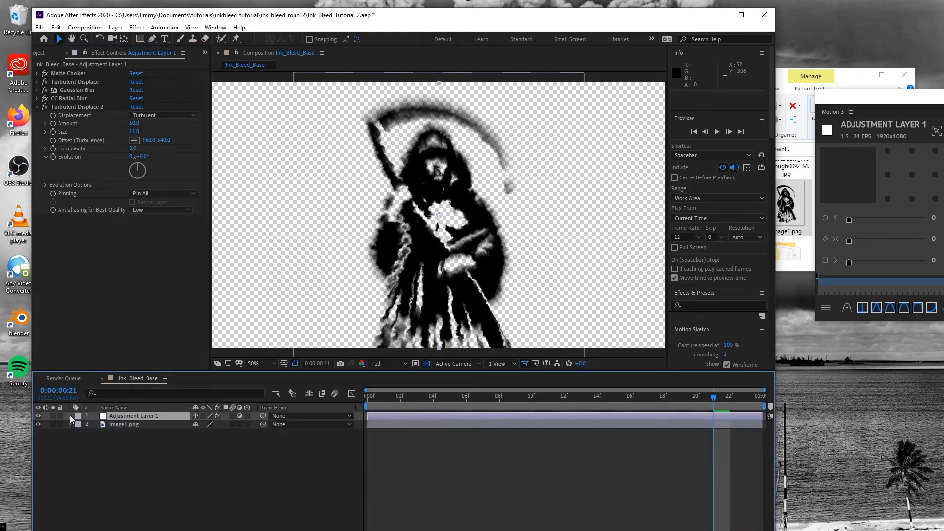
left_click(716, 132)
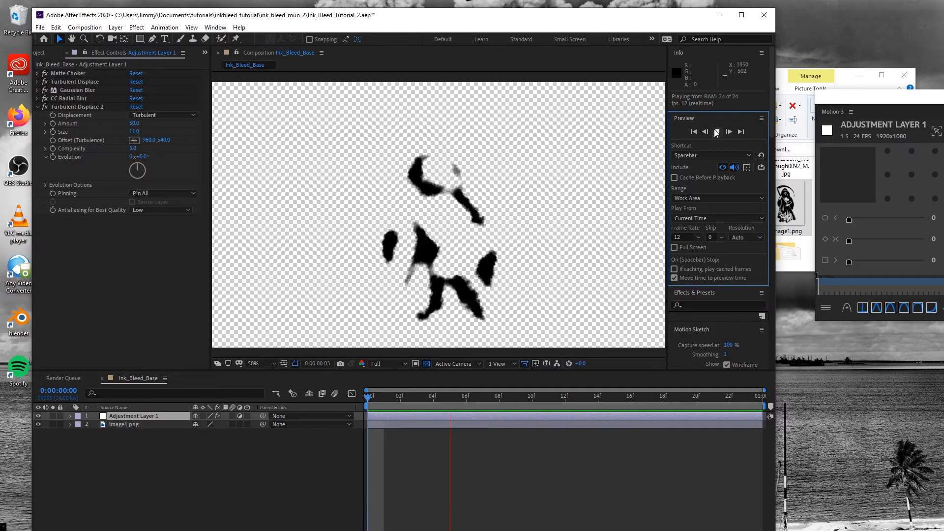
left_click(717, 132)
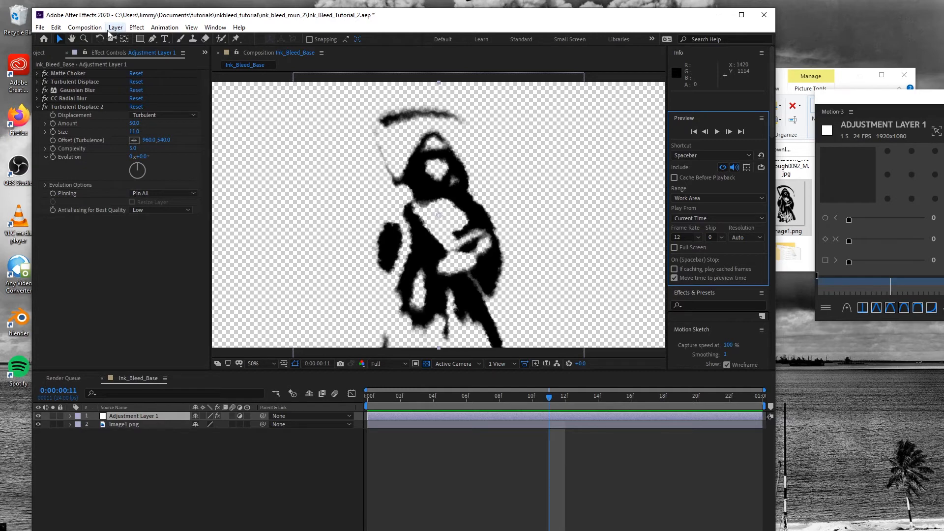
Create a 1920 x 1080, 24 fps composition named Final_Ink_Bleed with a duration of 3 seconds
left_click(117, 242)
left_click(99, 28)
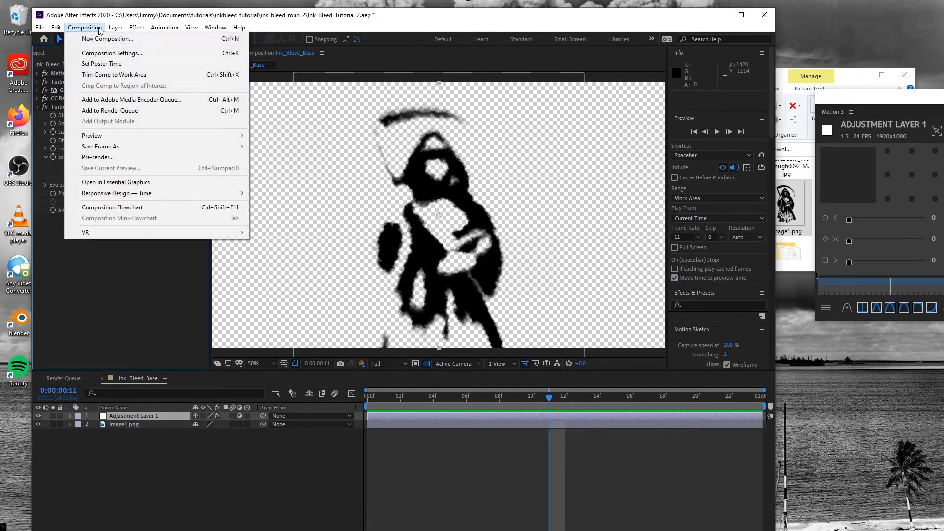
left_click(108, 39)
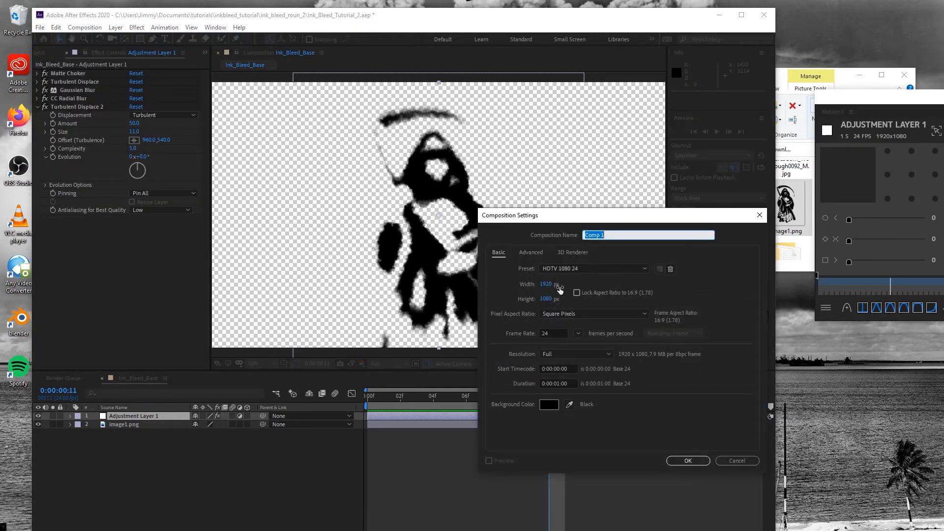
type("Final_Ink_Bleed")
left_click(559, 383)
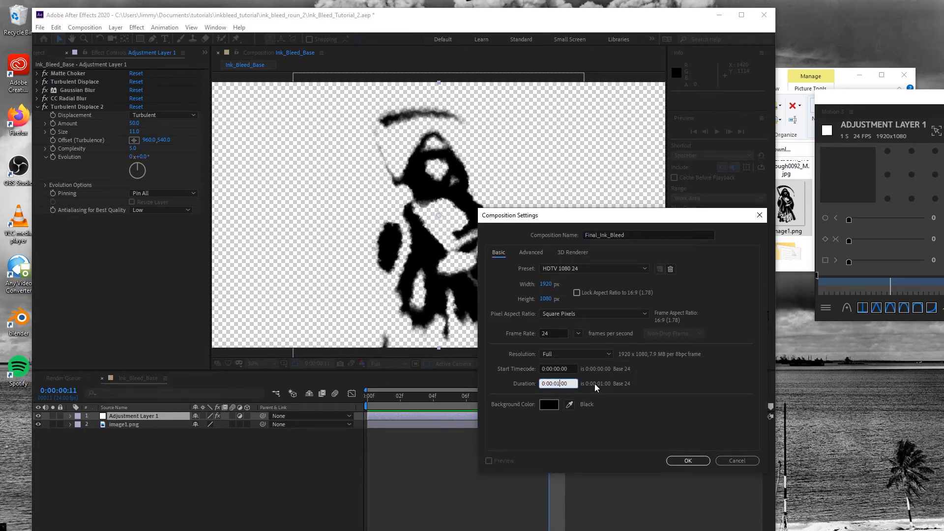
left_click(694, 463)
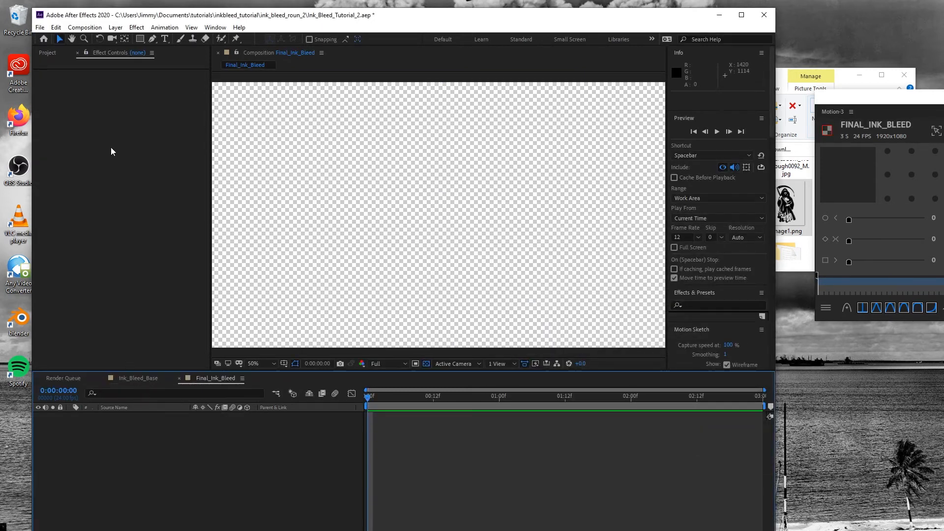
Place the paper-1468883_1920.jpg footage in the Final_Ink_Bleed composition as its background layer
left_click(45, 53)
left_click(81, 195)
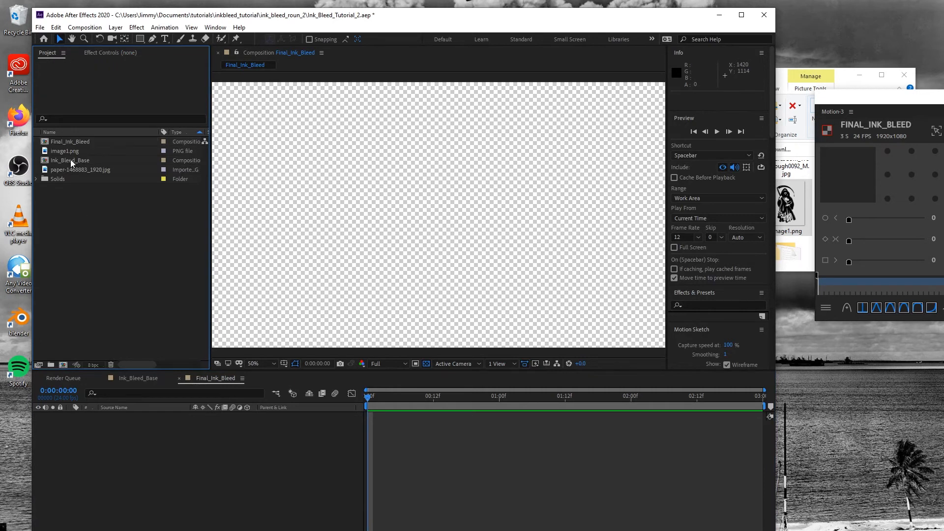
left_click(69, 154)
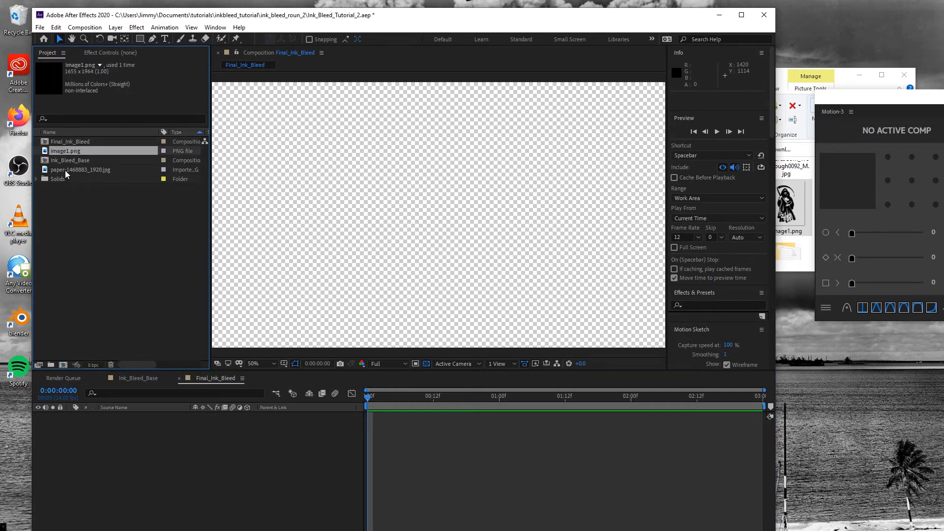
left_click(67, 170)
left_click_drag(67, 171, 196, 500)
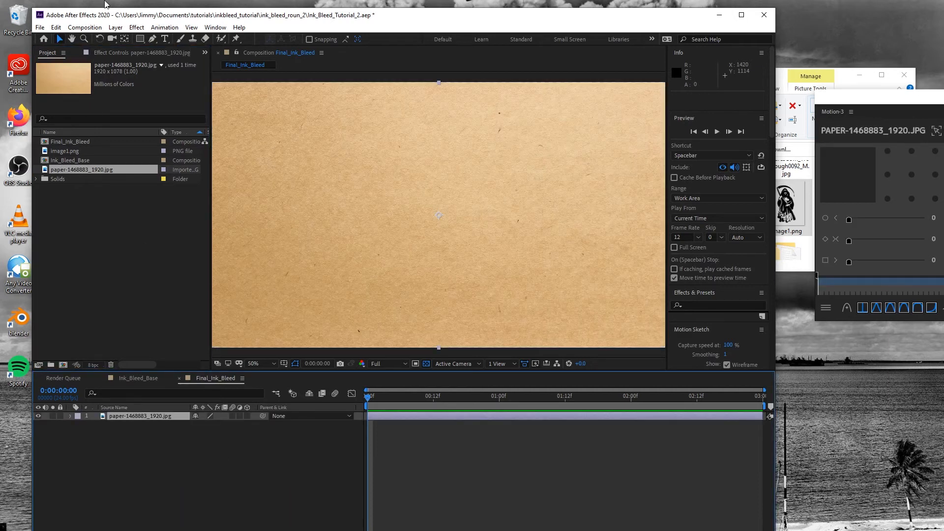
Apply the Levels color correction effect to the paper layer
left_click(136, 28)
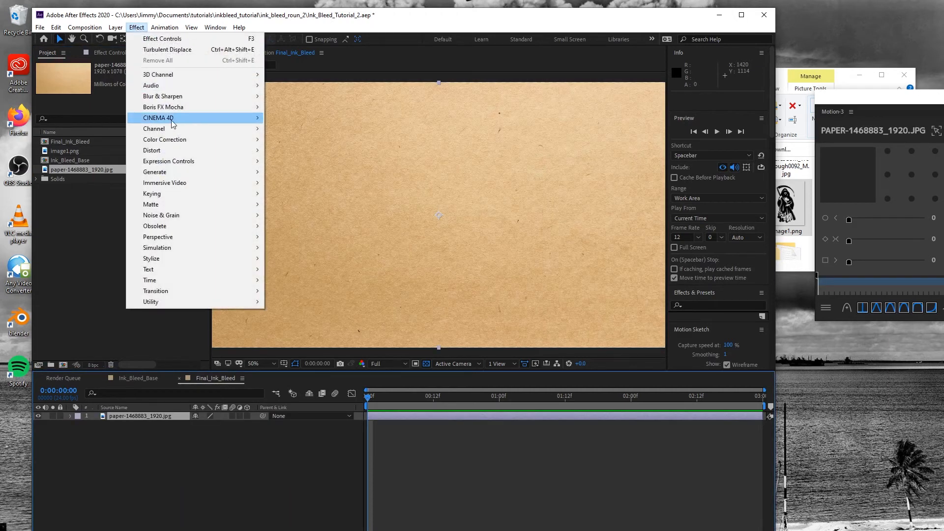
mouse_move(182, 142)
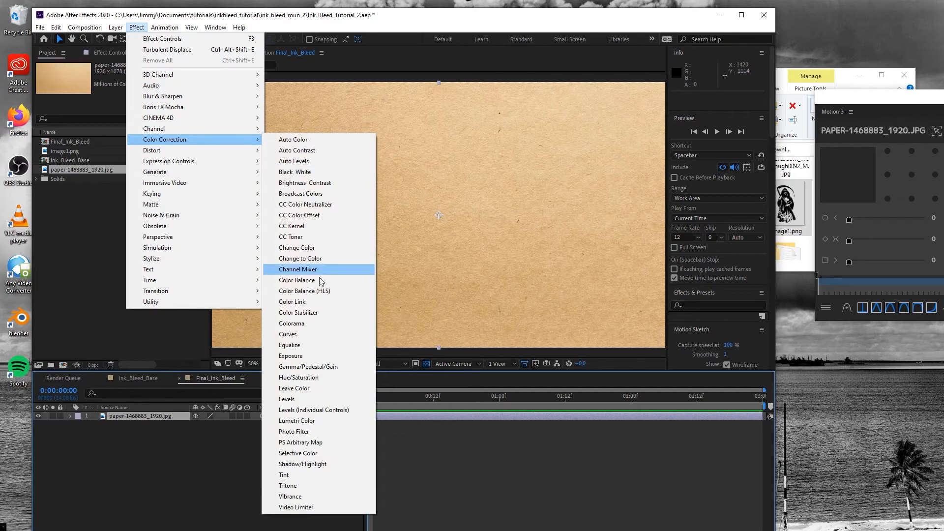
left_click(311, 398)
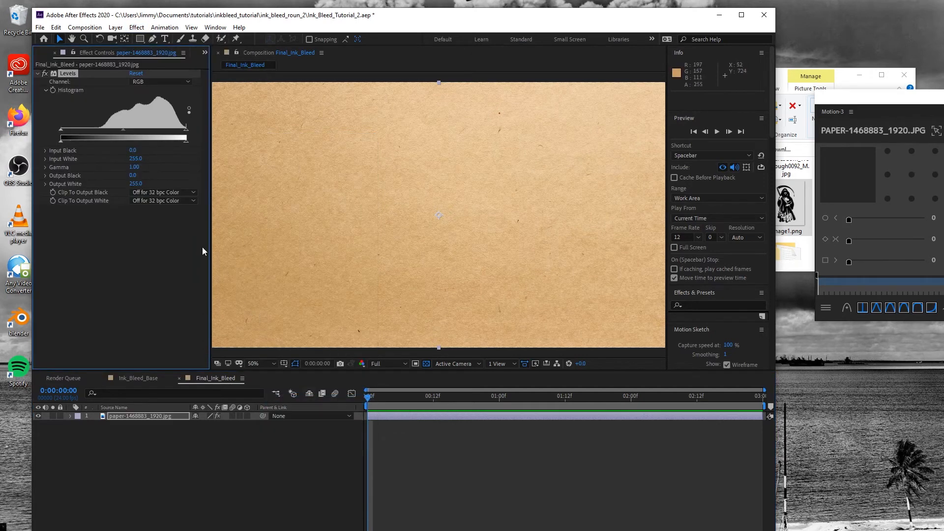
Set the paper's Levels to Input White 227, Gamma 0.84 and Output Black 45, and compare with the effect switched off
left_click_drag(63, 140, 62, 140)
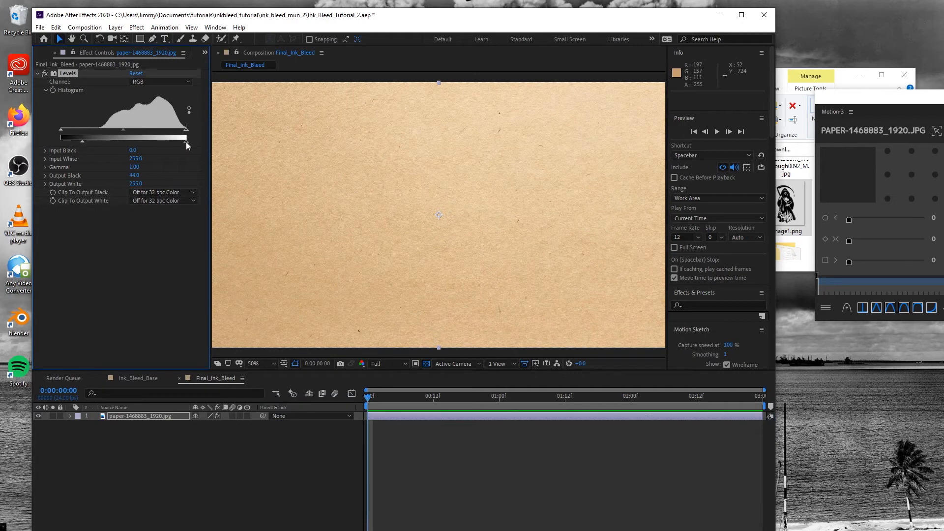
left_click_drag(84, 140, 61, 141)
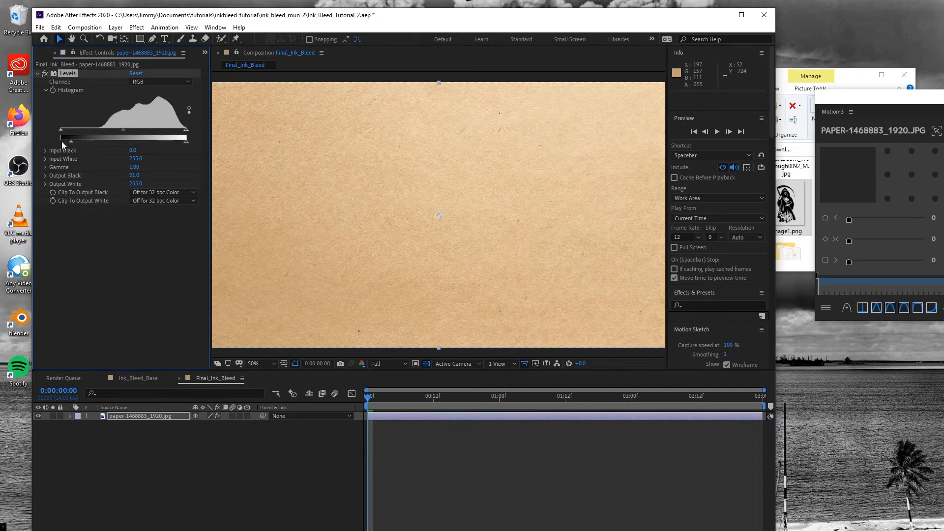
mouse_move(124, 130)
left_mouse_down()
mouse_move(114, 130)
mouse_move(131, 130)
left_mouse_up()
left_click_drag(61, 140, 75, 140)
left_click_drag(185, 129, 173, 133)
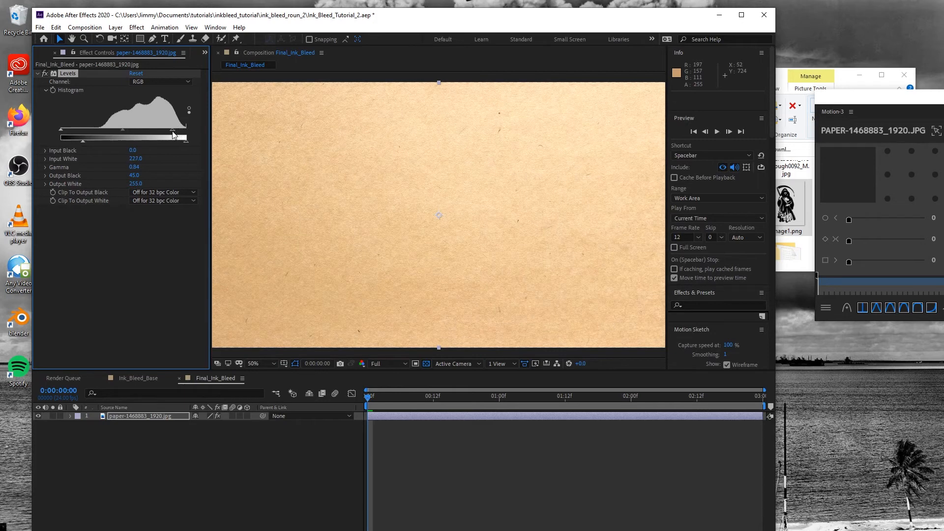
left_click(45, 73)
left_click(46, 73)
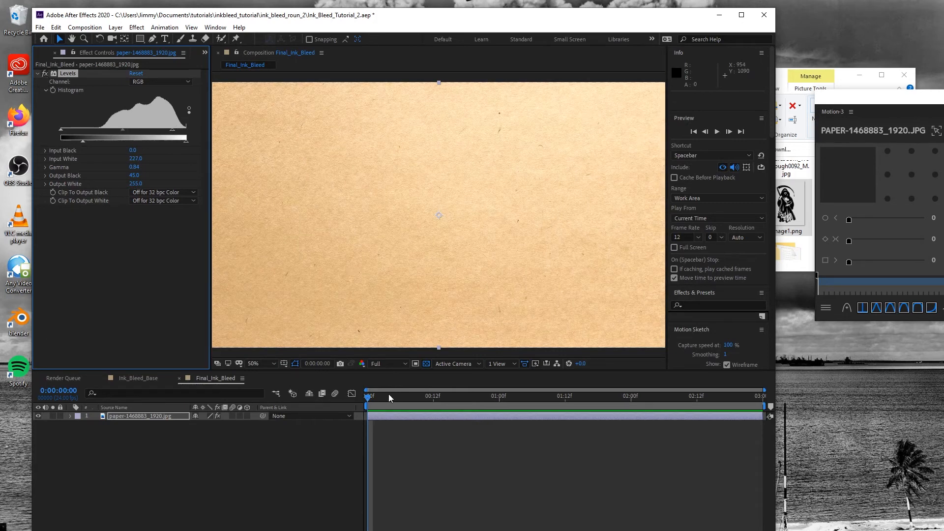
left_click(227, 468)
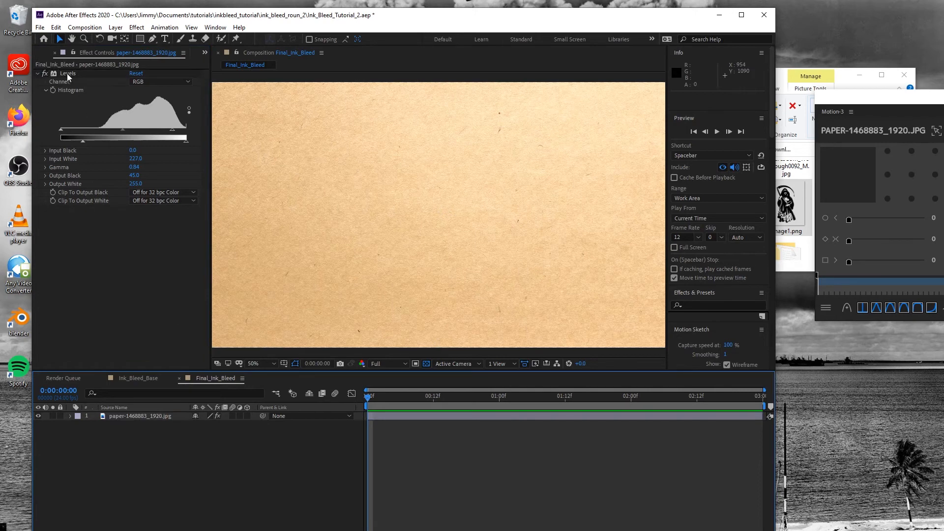
Place the Ink_Bleed_Base composition above the paper layer in Final_Ink_Bleed and preview the opening frames
left_click(203, 53)
left_click(231, 65)
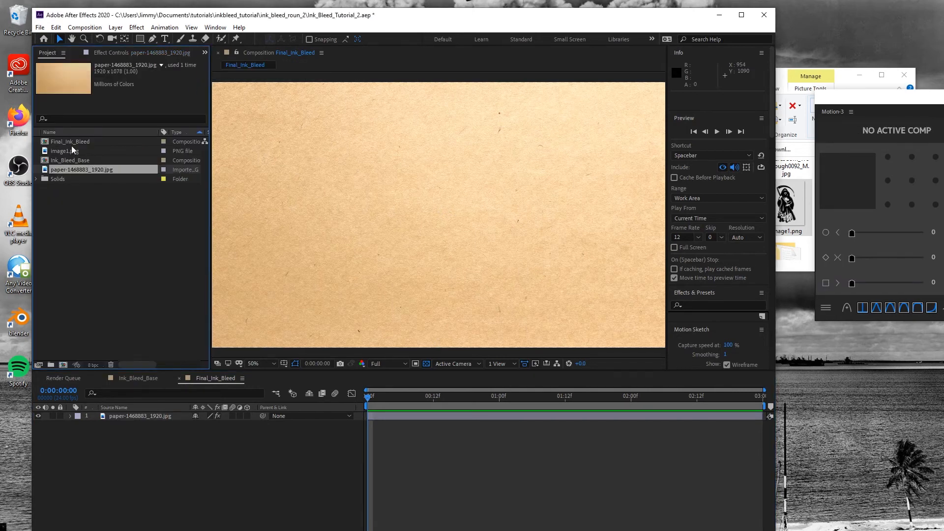
left_click(75, 161)
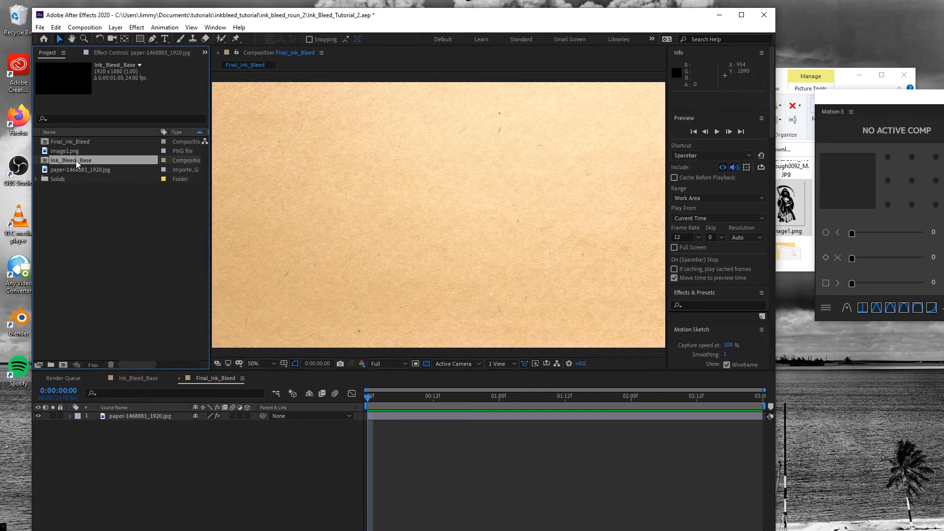
left_click_drag(76, 160, 146, 419)
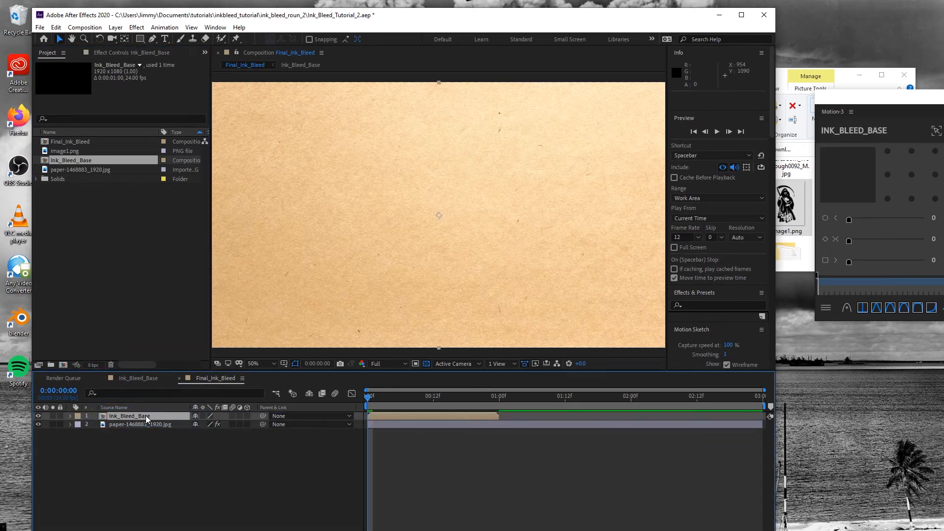
key("space")
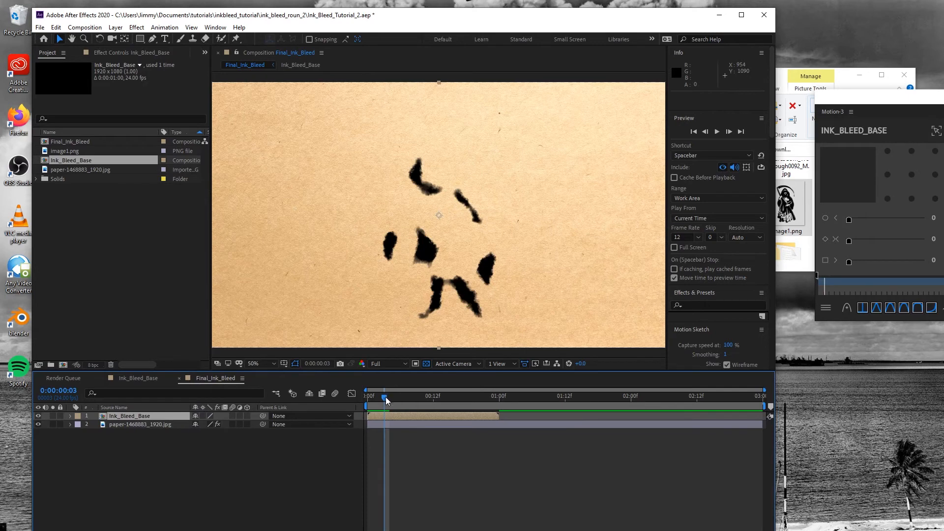
Enable time remapping on the Ink_Bleed_Base layer in Final_Ink_Bleed
mouse_move(386, 400)
left_mouse_down()
mouse_move(467, 408)
mouse_move(455, 409)
left_mouse_up()
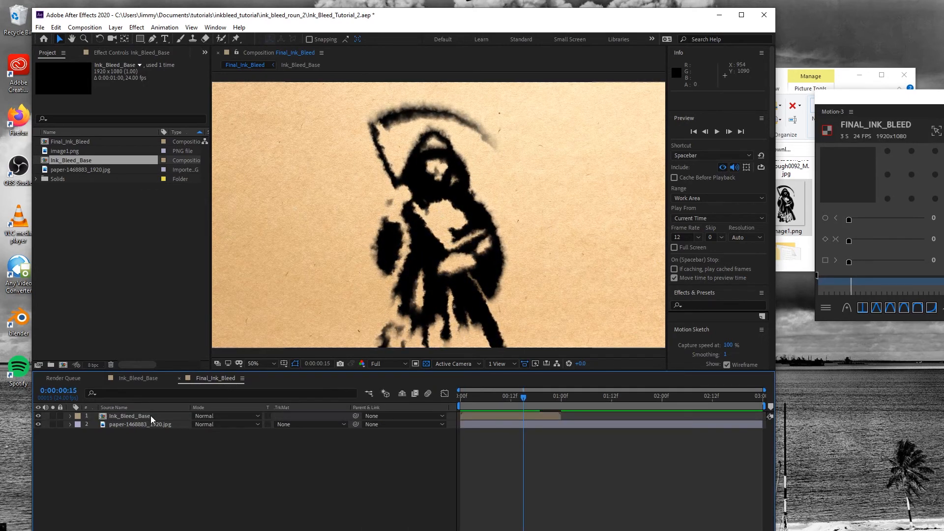
left_click(151, 417)
right_click(152, 418)
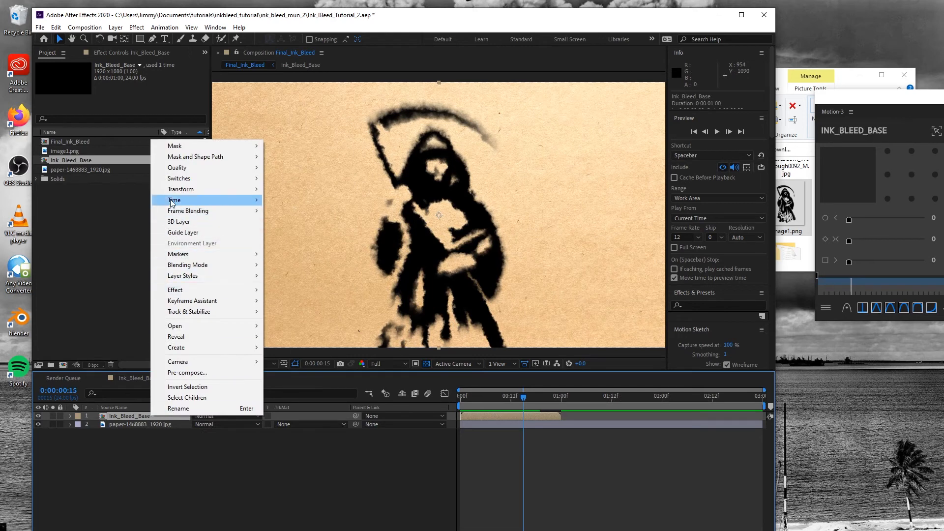
mouse_move(172, 203)
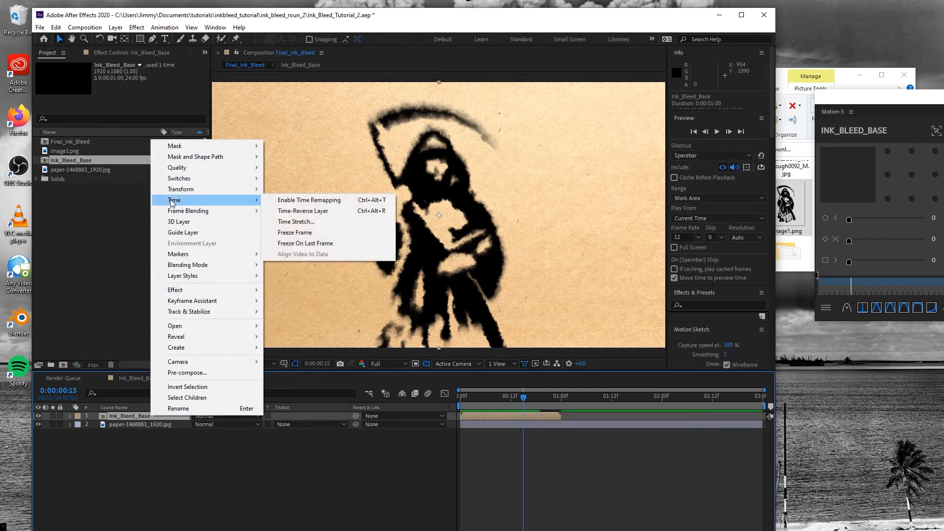
left_click(284, 205)
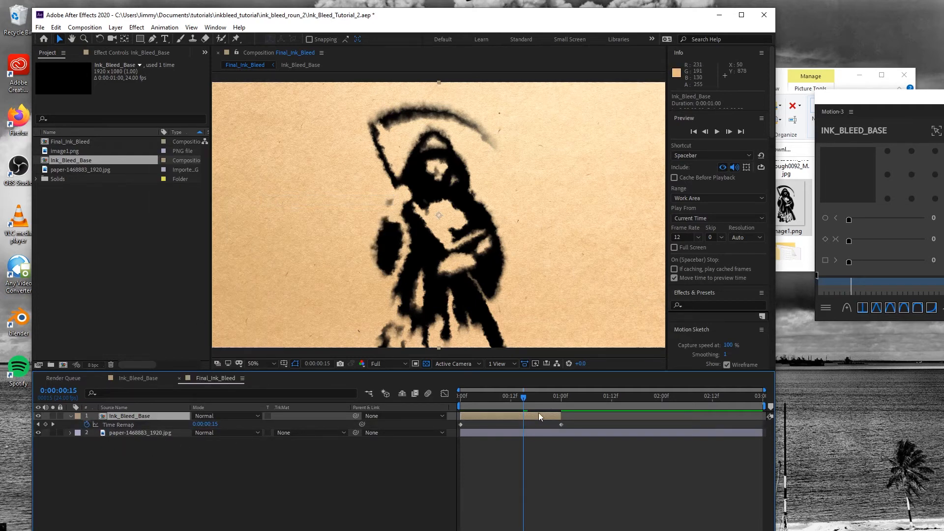
Extend the Ink_Bleed_Base layer to the end of the composition and move its last Time Remap keyframe to 0:00:02:23
left_click_drag(562, 412, 765, 422)
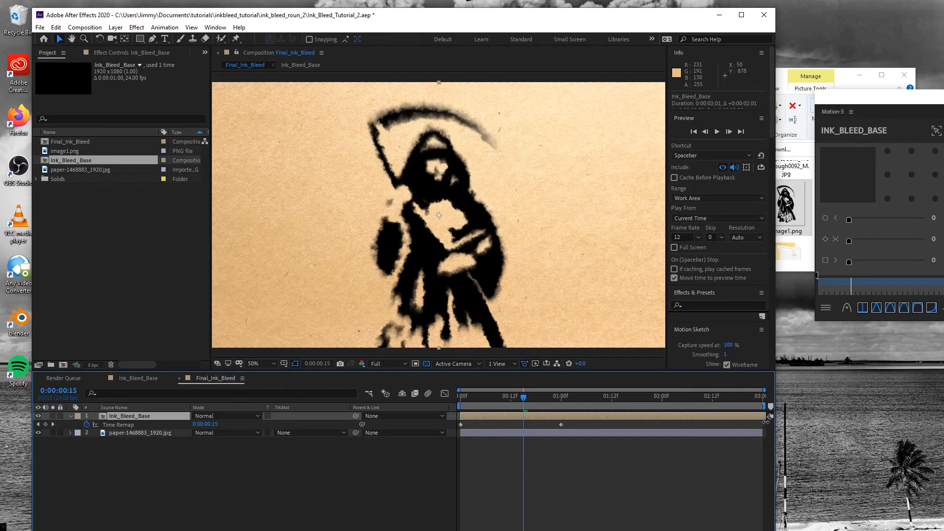
left_click_drag(561, 424, 758, 441)
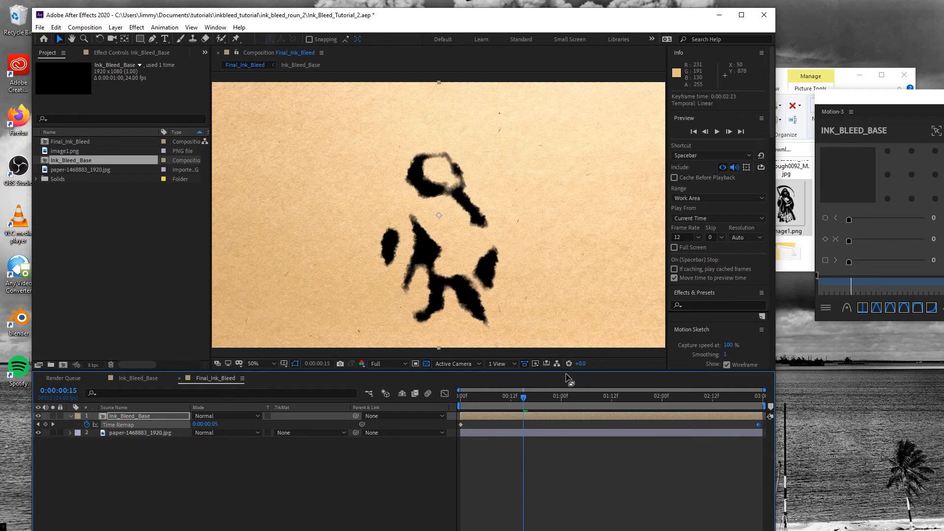
Ease both Time Remap keyframes of the Ink_Bleed_Base layer with Motion-3 at a value of 80
left_click_drag(877, 97, 780, 76)
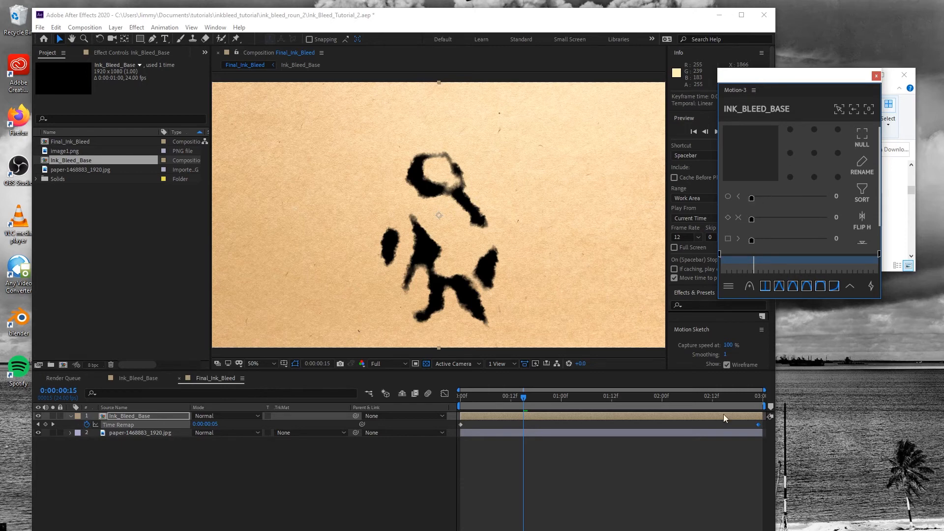
left_click_drag(751, 219, 812, 227)
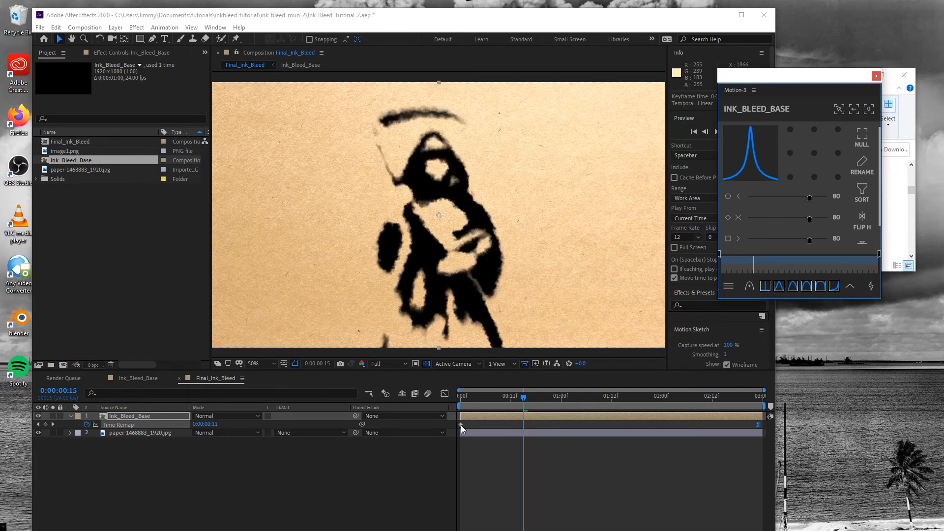
left_click(461, 425)
left_click(810, 218)
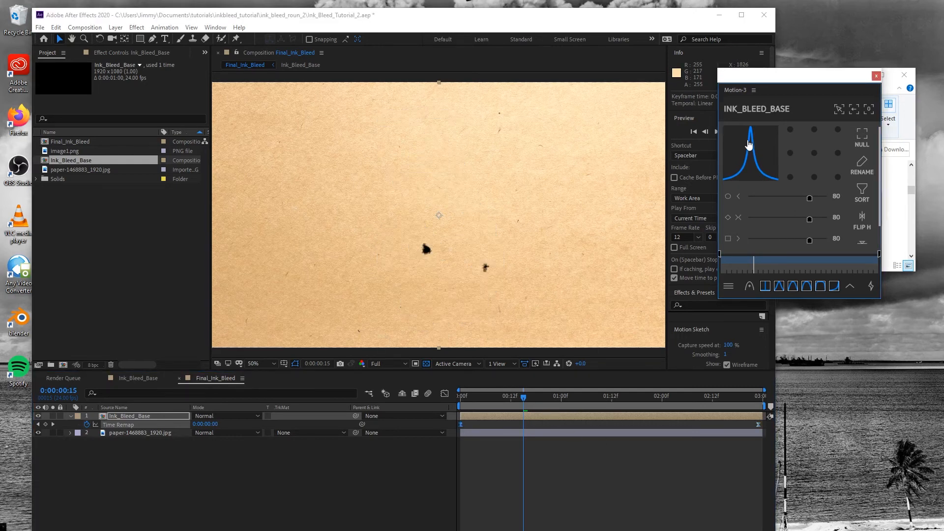
Preview the eased, slowed-down ink reveal from the first frame of Final_Ink_Bleed
left_click(694, 132)
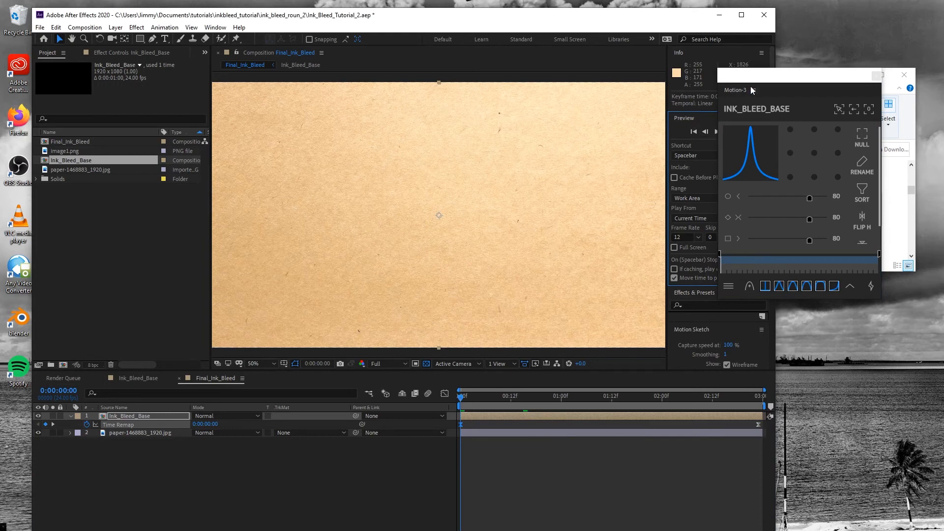
left_click_drag(751, 90, 811, 101)
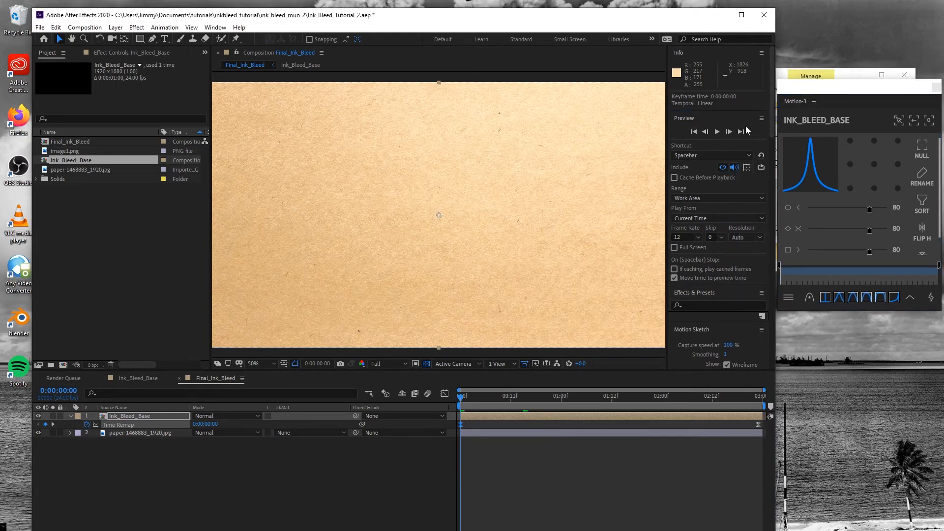
left_click(716, 132)
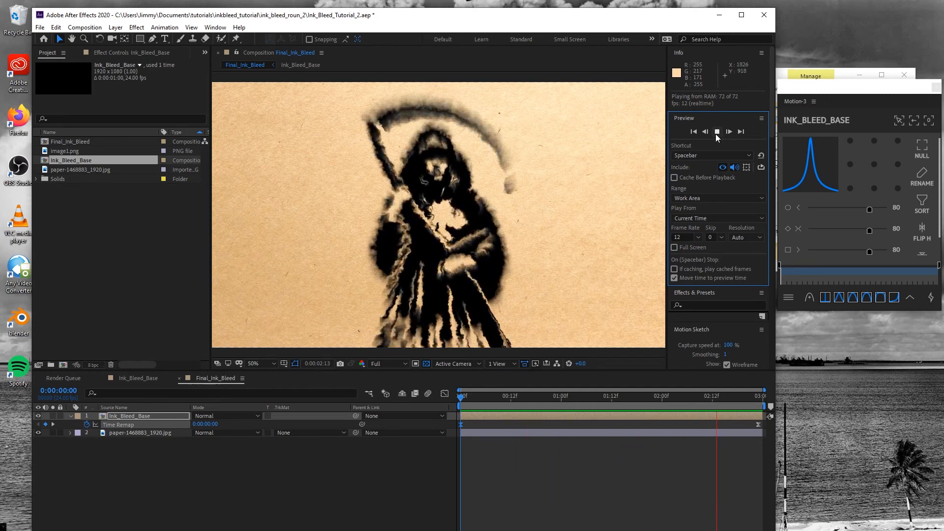
left_click(717, 132)
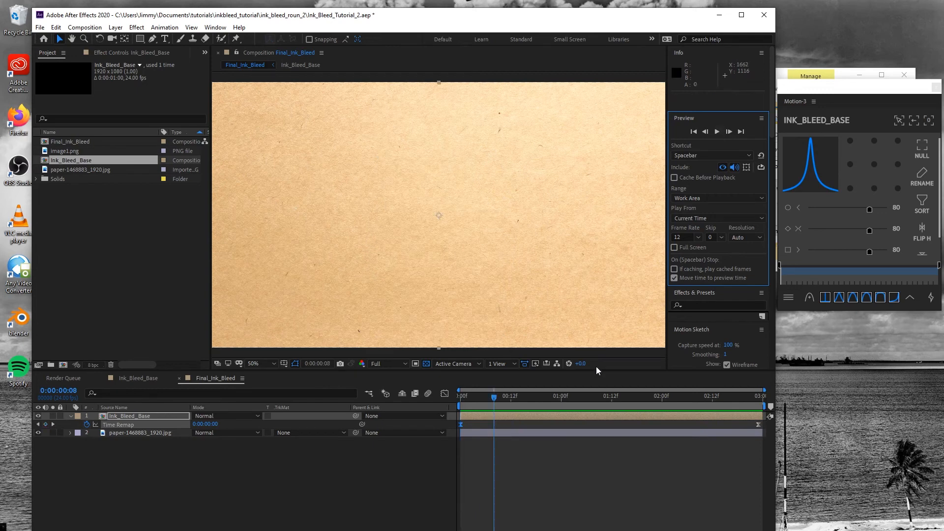
Set the Ink_Bleed_Base layer's blending mode to Overlay and check the reaper at 0:00:02:22
mouse_move(496, 399)
left_mouse_down()
mouse_move(486, 397)
mouse_move(755, 396)
left_mouse_up()
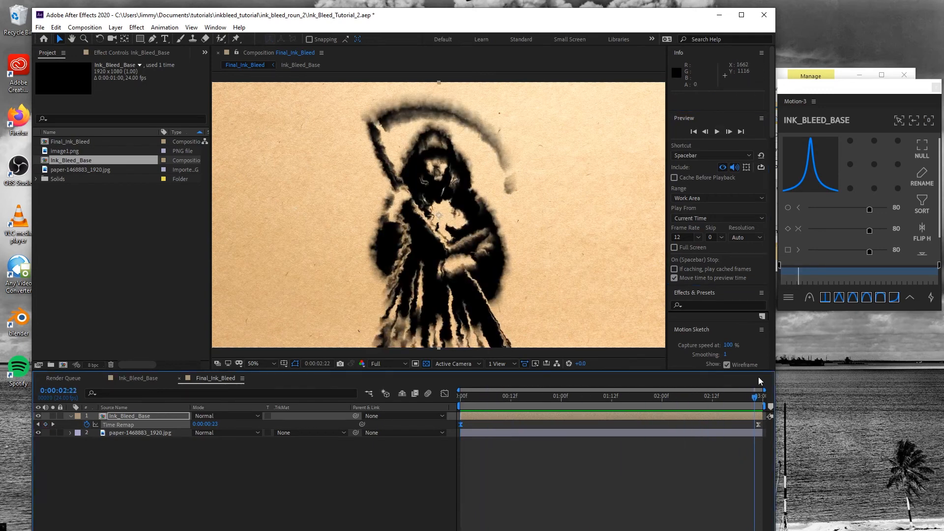
left_click(230, 415)
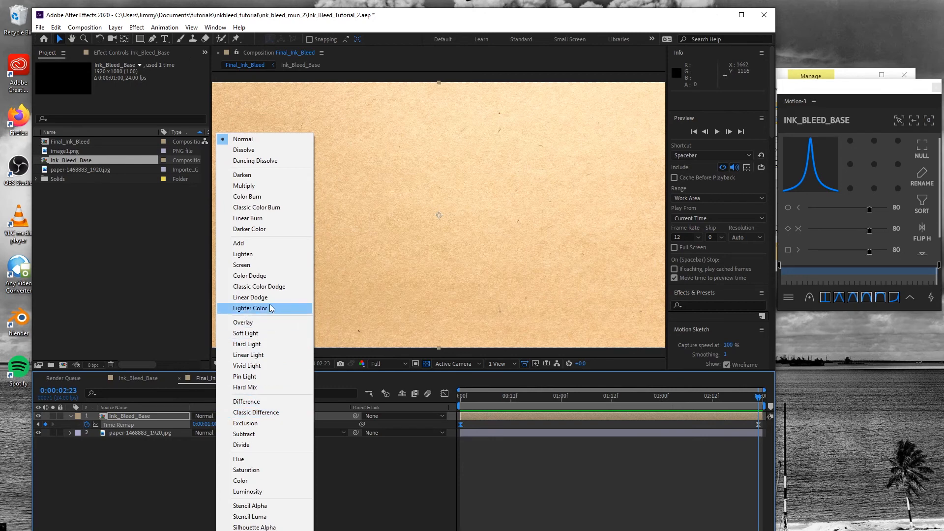
left_click(244, 323)
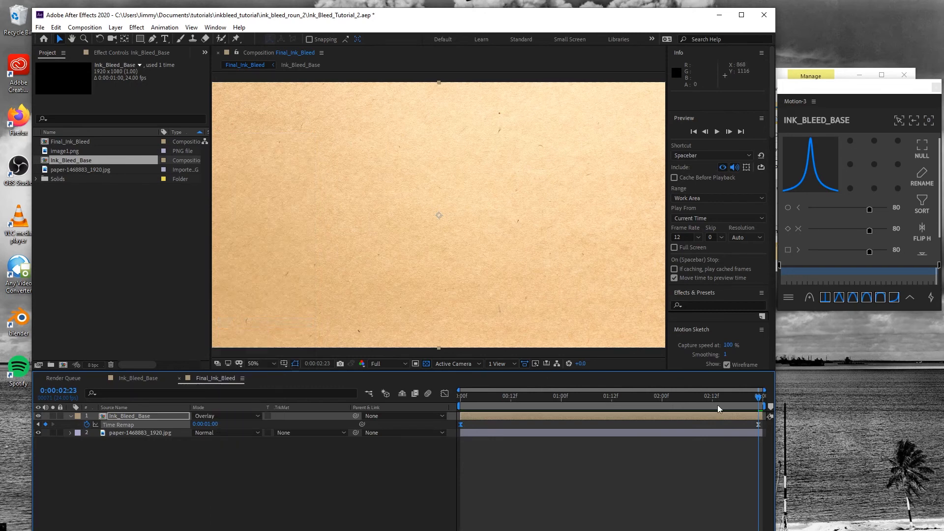
left_click_drag(759, 398, 756, 400)
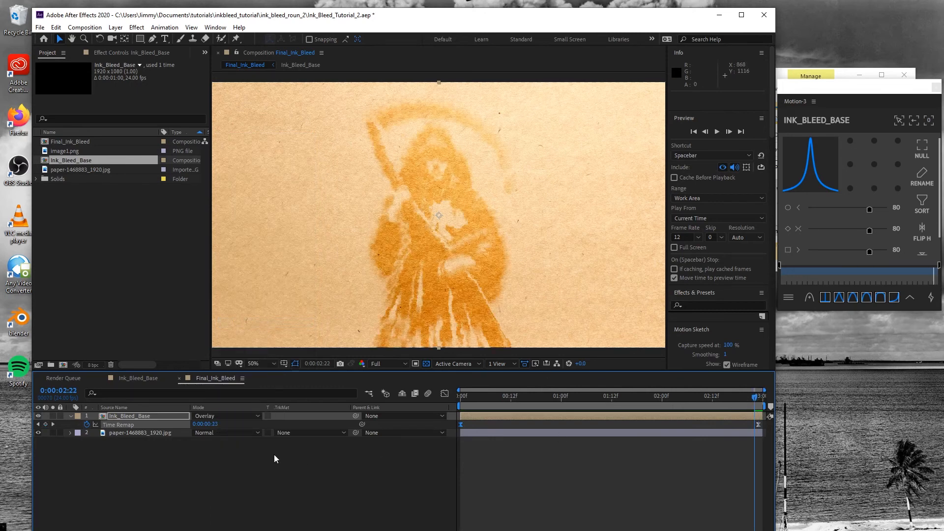
Duplicate the Overlay-blended Ink_Bleed_Base layer and preview the composition from the start
left_click(133, 417)
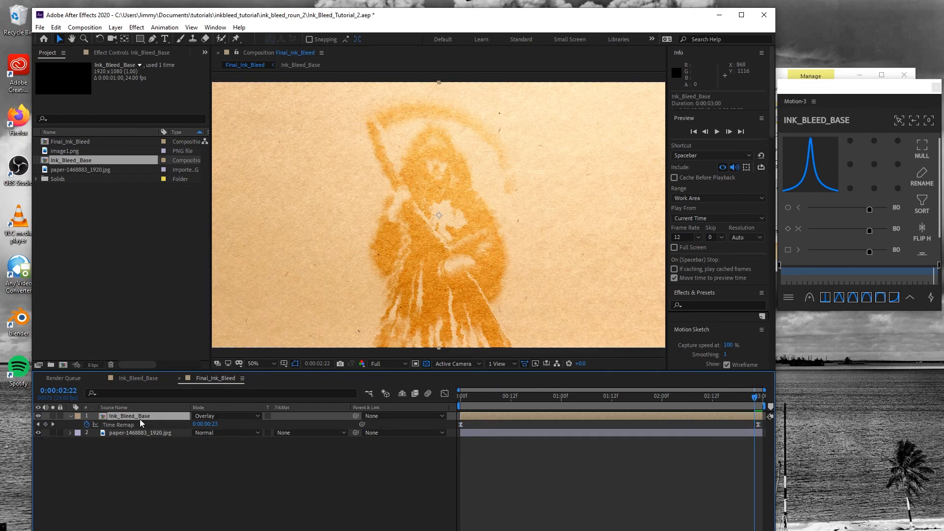
key("ctrl+d")
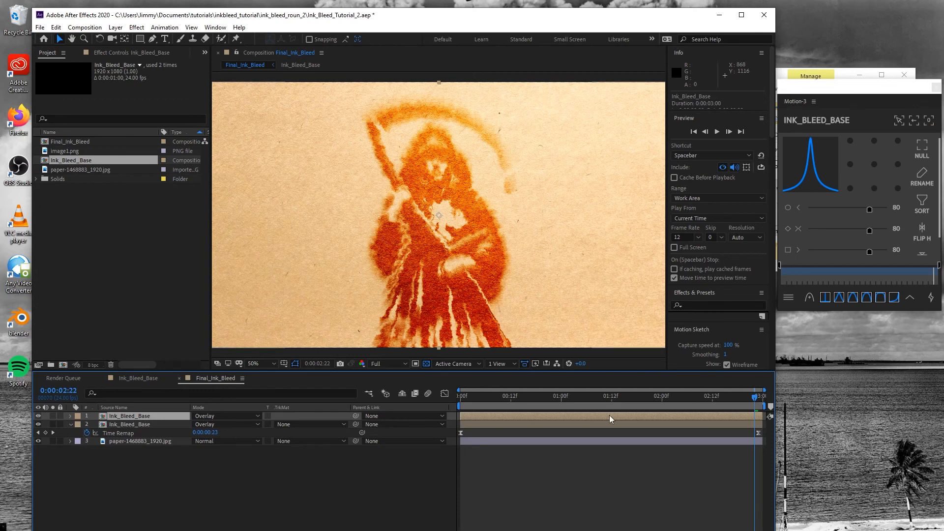
left_click_drag(758, 401, 438, 411)
left_click(717, 132)
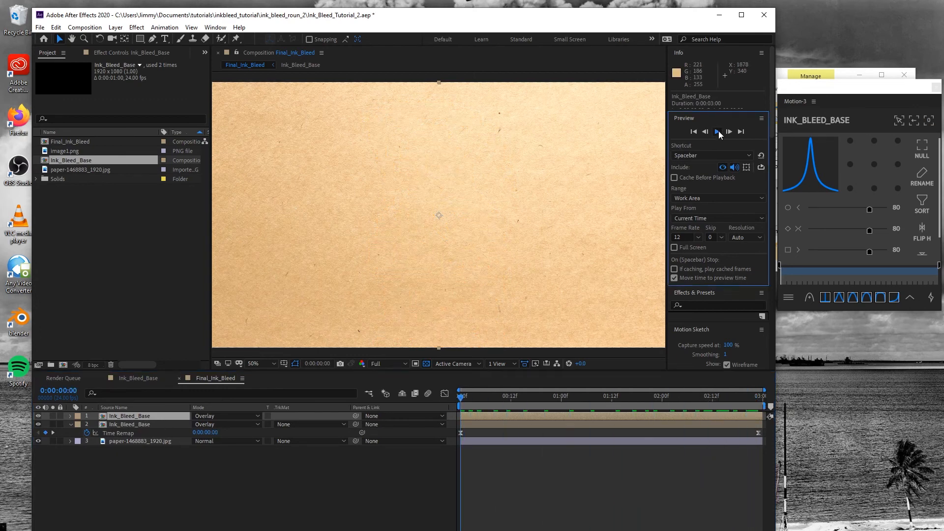